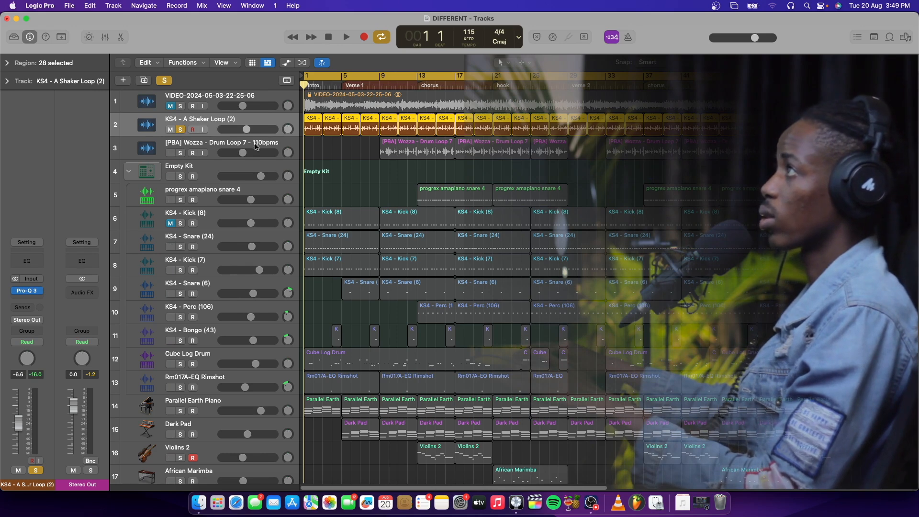
Step: Play the song from bar 1 and solo the Wozza Drum Loop 7 track alongside the already soloed shaker loop
key("space")
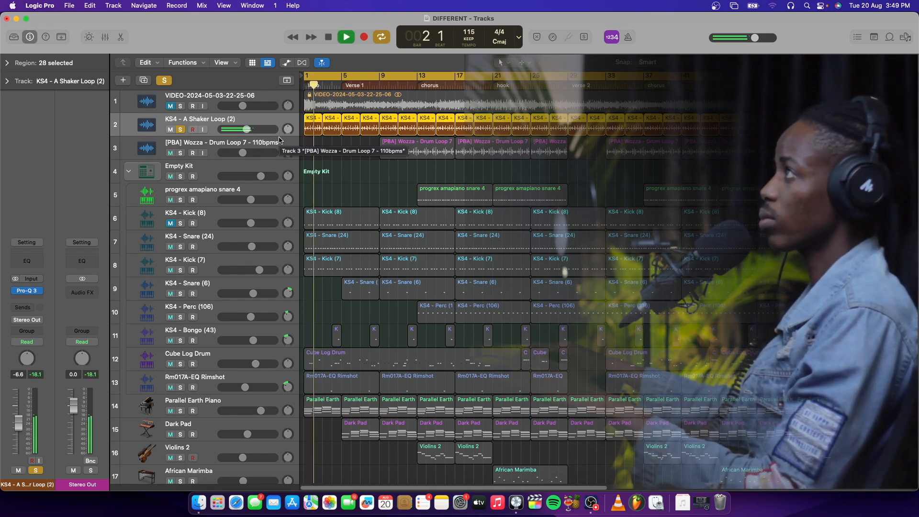
left_click(276, 143)
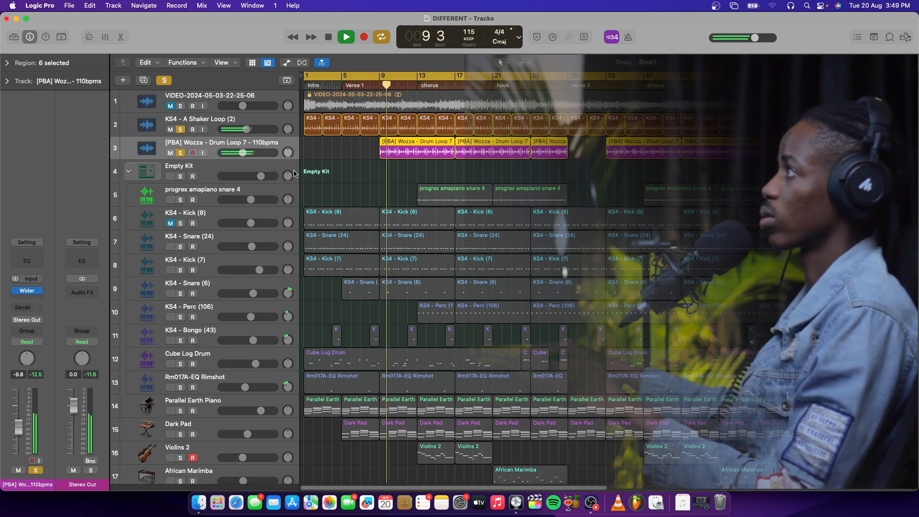
scroll(278, 174, "down", 2)
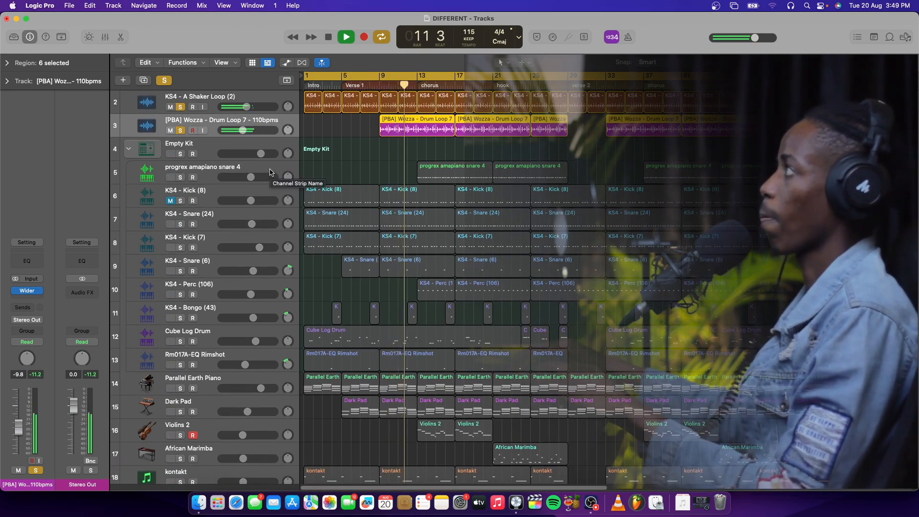
key("space")
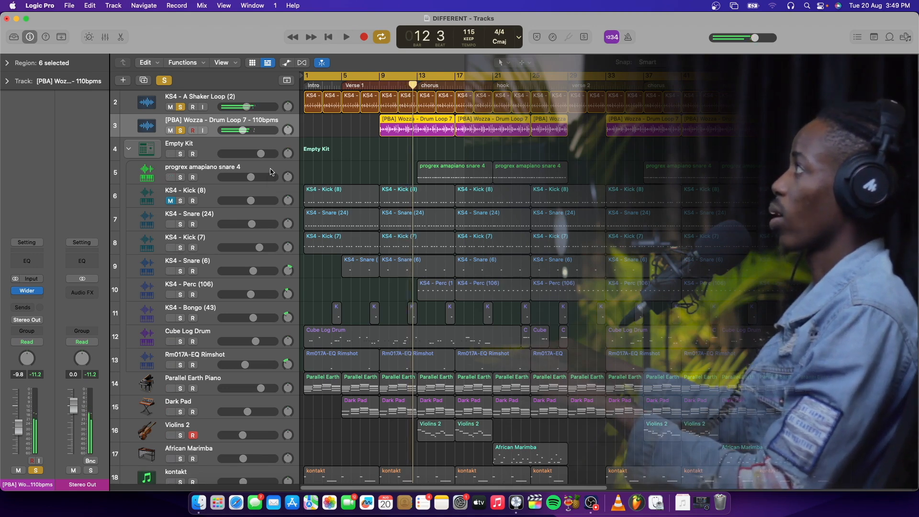
Step: Move the playhead to bar 9 and look through the drum and instrument tracks in the arrangement
left_click(380, 84)
scroll(424, 280, "down", 4)
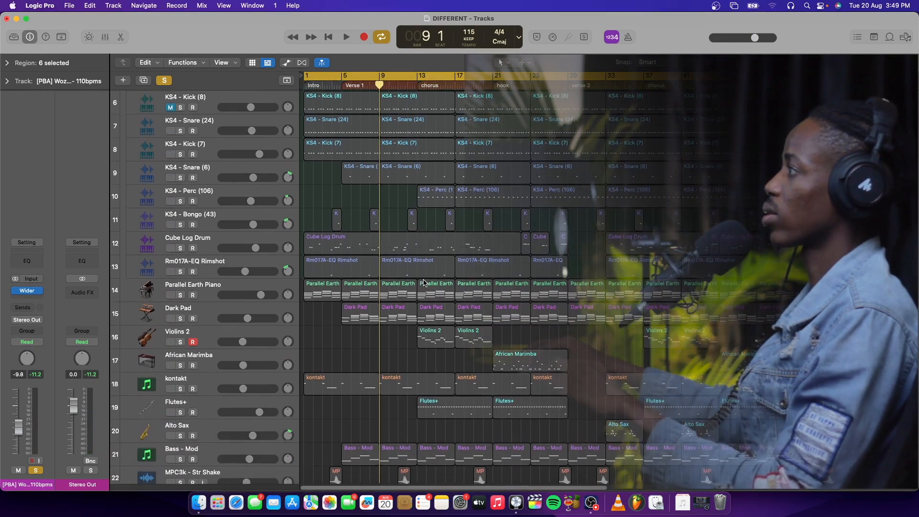
scroll(425, 277, "up", 5)
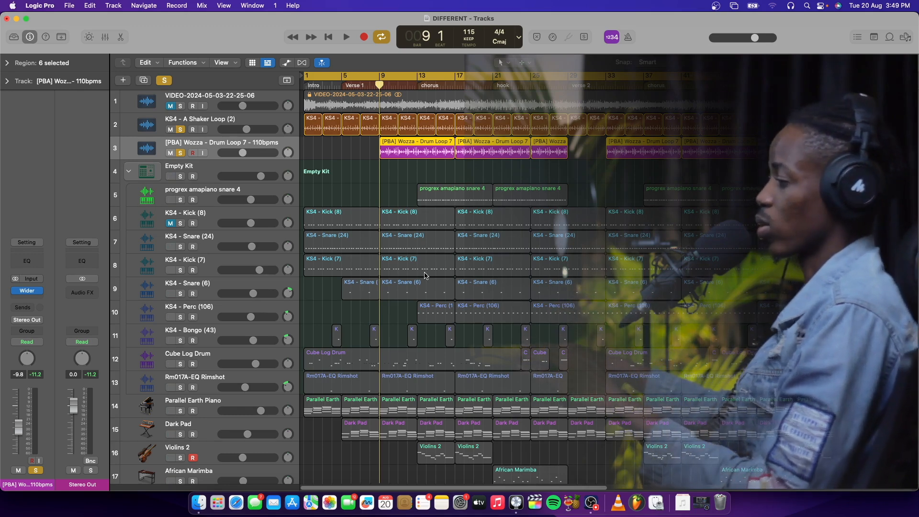
scroll(424, 275, "down", 2)
scroll(425, 275, "up", 2)
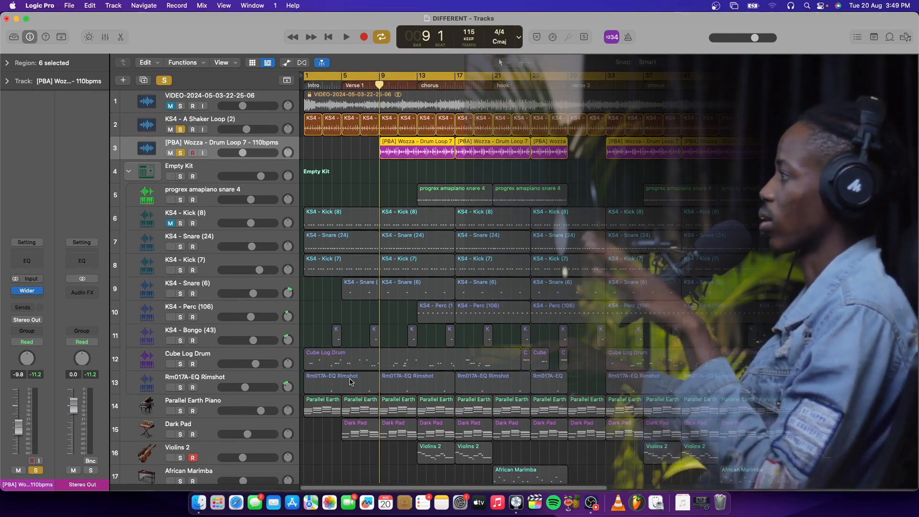
scroll(391, 415, "down", 5)
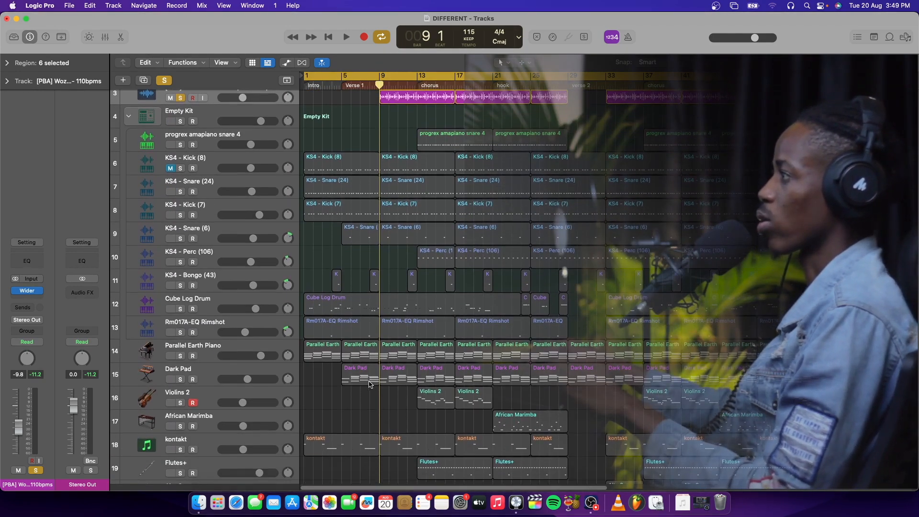
Step: Return the playhead to bar 1 and solo the Parallel Earth Piano track
left_click(233, 324)
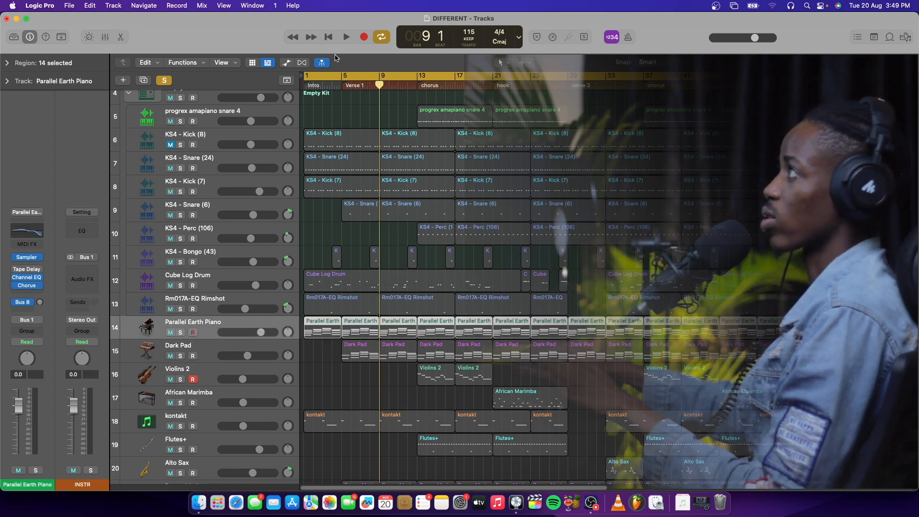
left_click(334, 40)
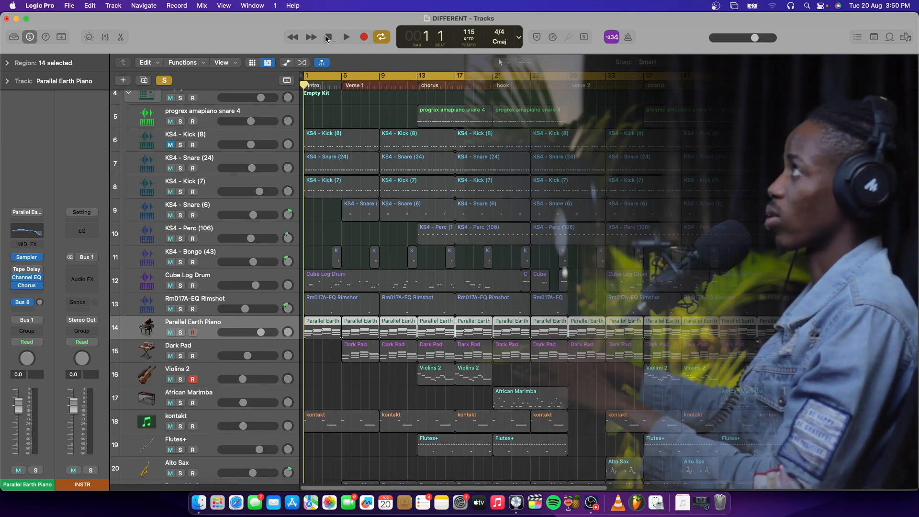
left_click(180, 333)
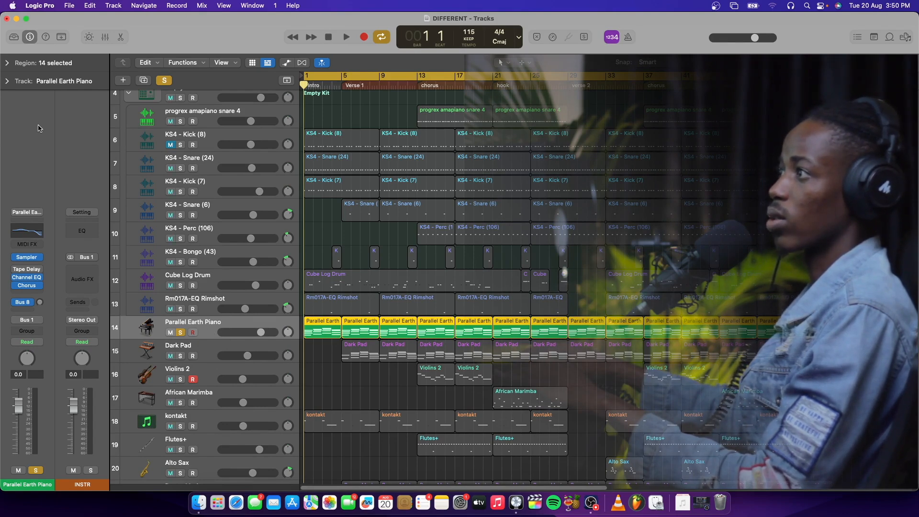
Step: Show the piano's patch in the Library and start playback from bar 1 to hear the part
left_click(13, 38)
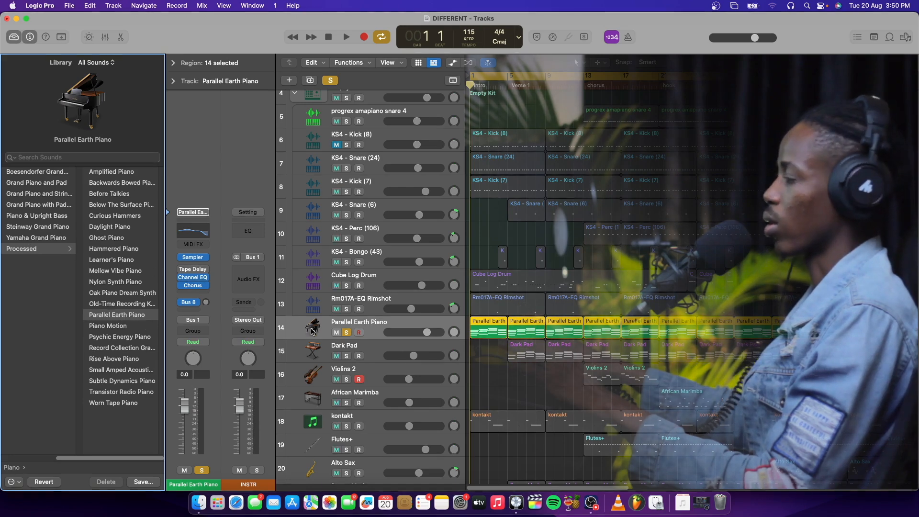
key("space")
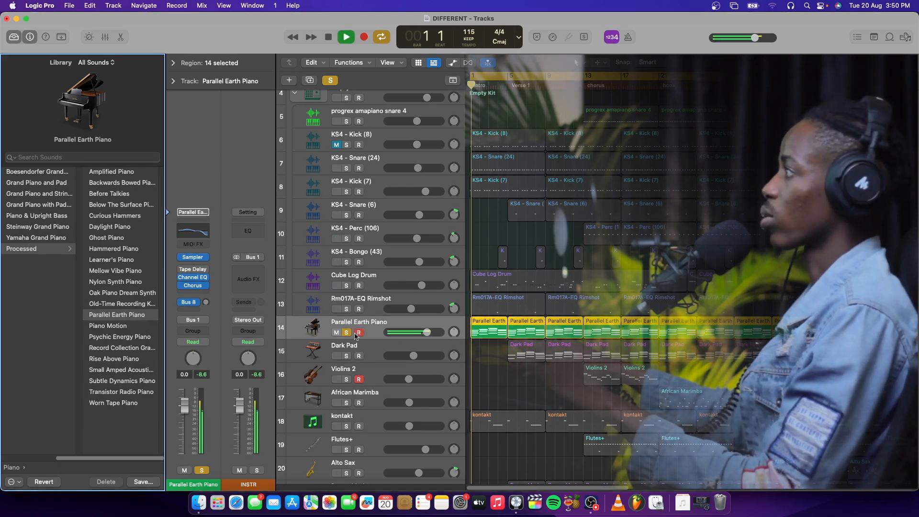
Step: Solo the Dark Pad track as well and play it together with the piano from bar 5
left_click(422, 345)
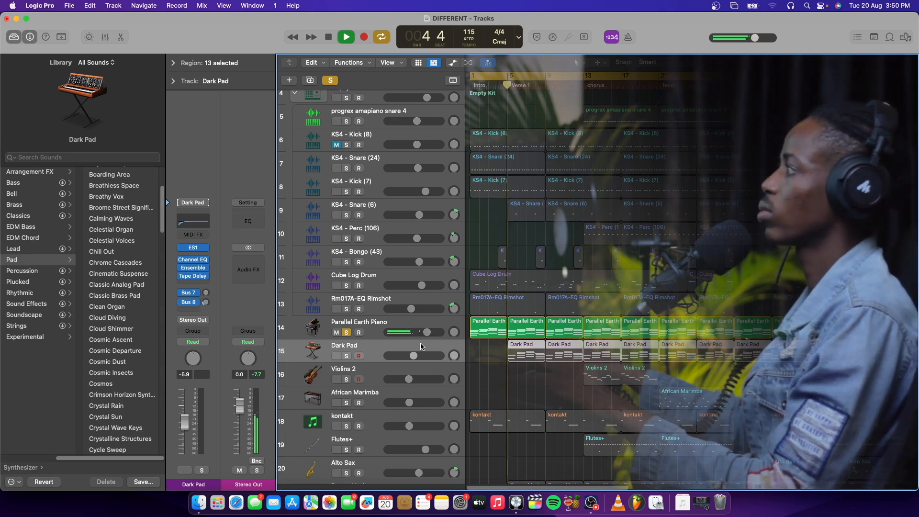
key("space")
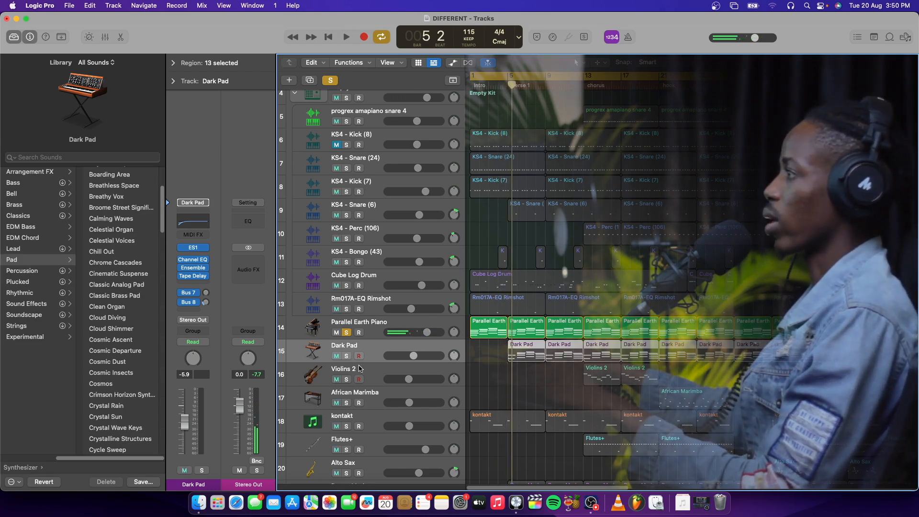
left_click(346, 356)
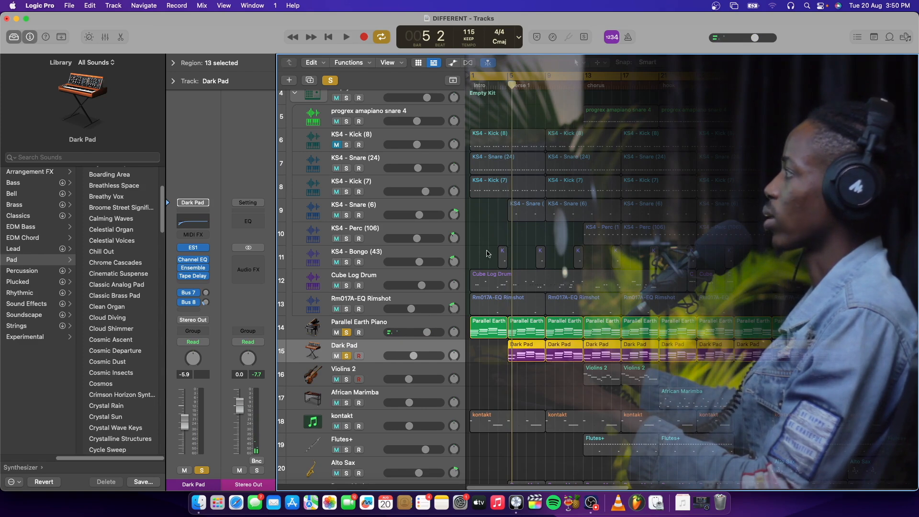
left_click_drag(512, 85, 509, 85)
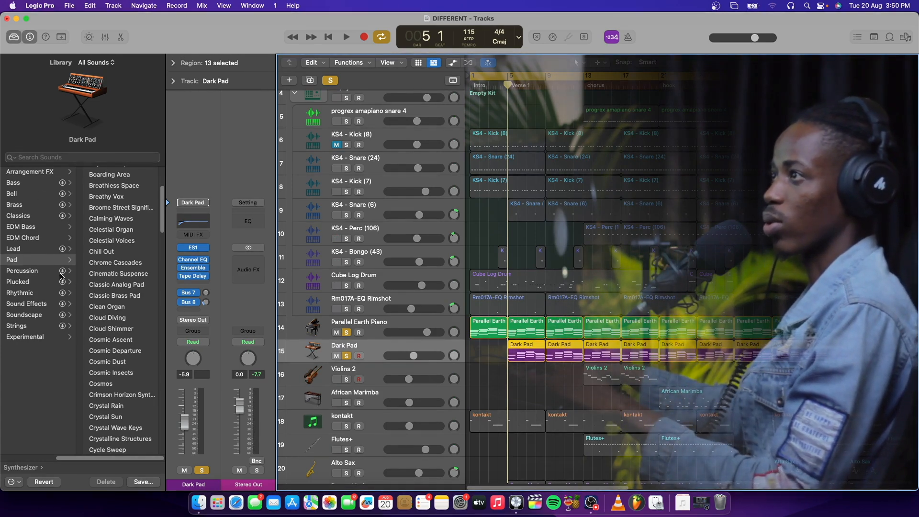
scroll(102, 279, "down", 8)
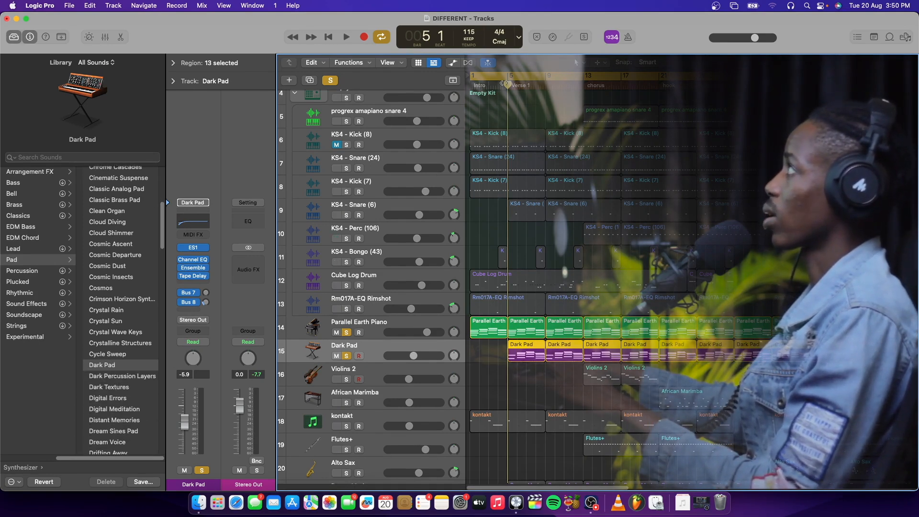
key("space")
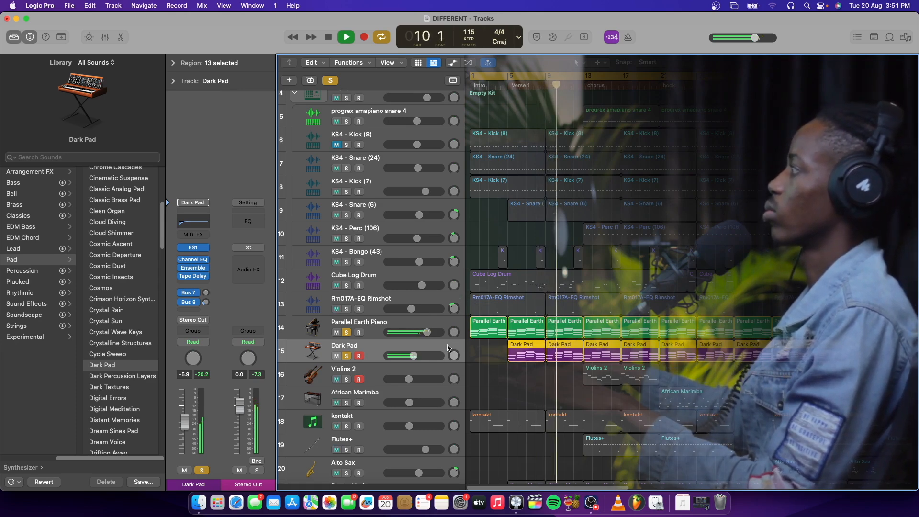
Step: Inspect the Channel EQ settings on the Parallel Earth Piano track and on the Dark Pad track
left_click(421, 321)
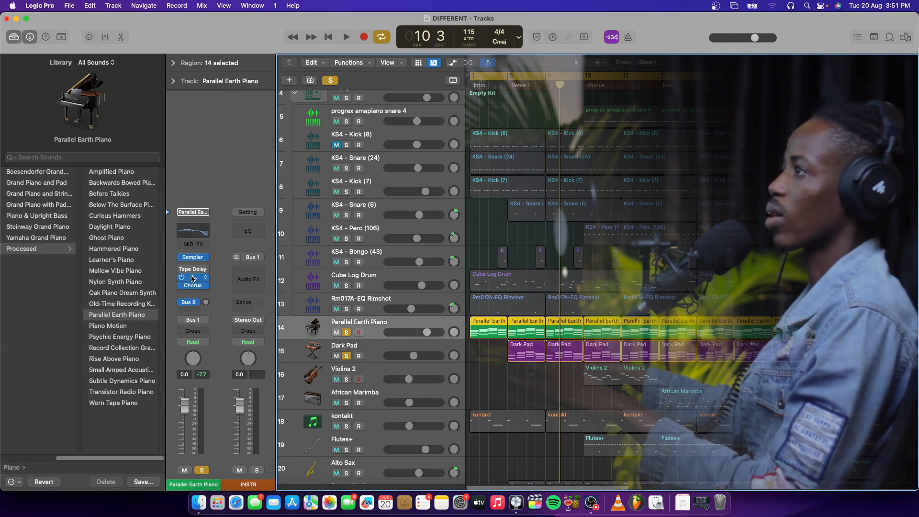
left_click(194, 278)
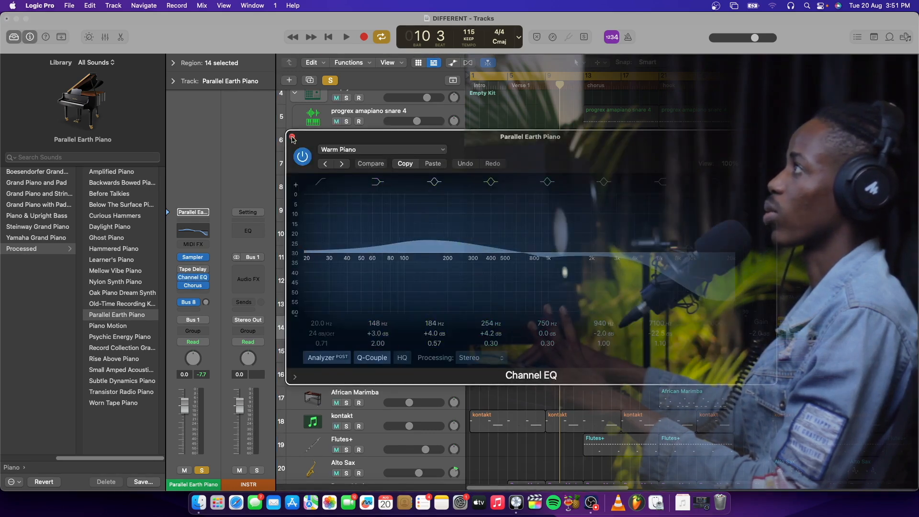
left_click(293, 138)
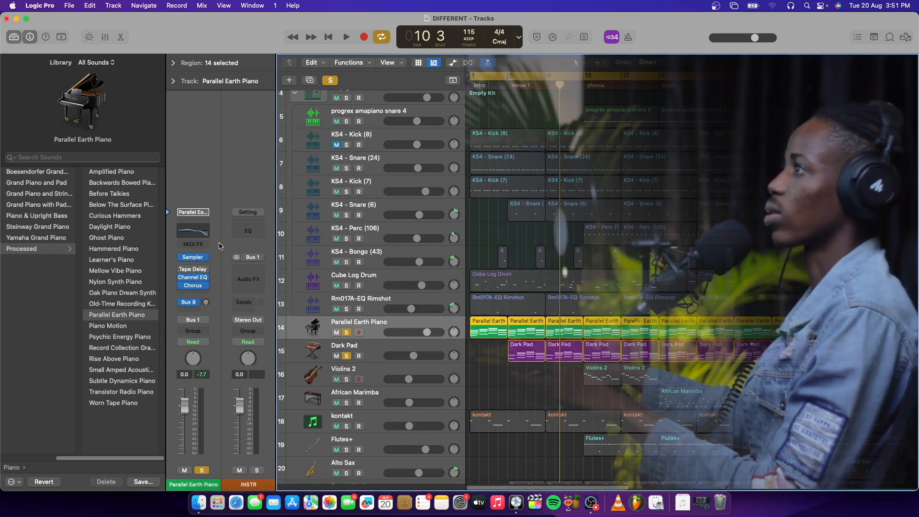
left_click(377, 351)
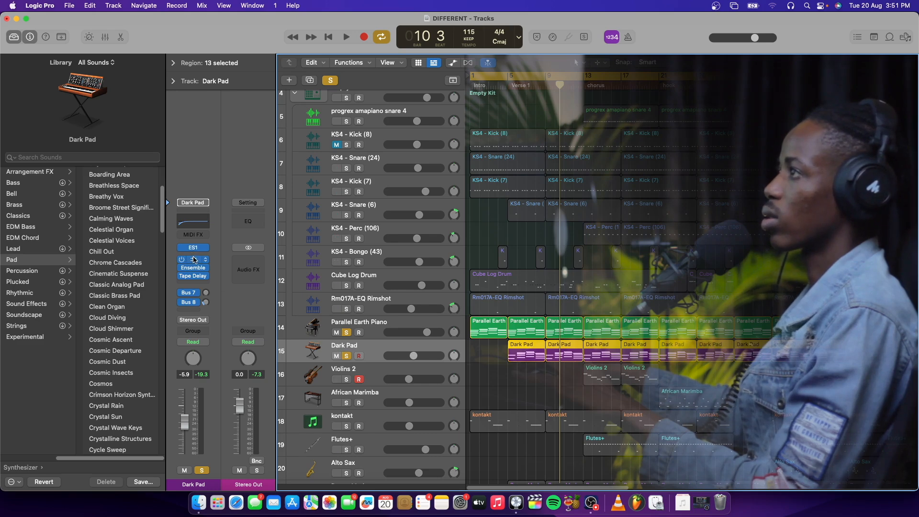
left_click(194, 260)
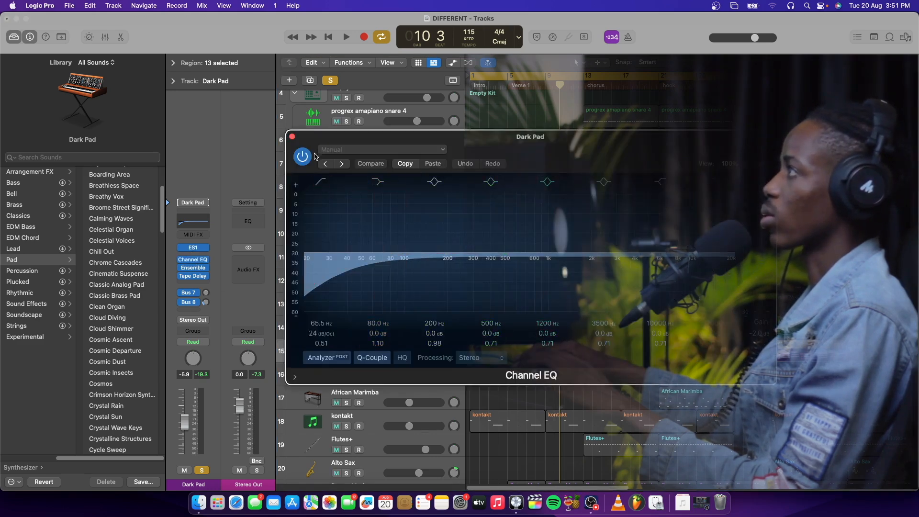
left_click(292, 137)
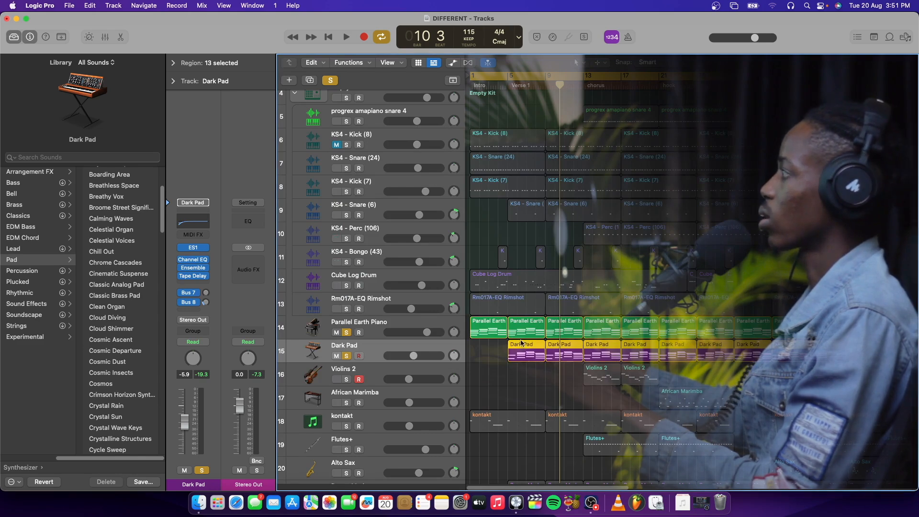
scroll(522, 343, "down", 1)
left_click(429, 346)
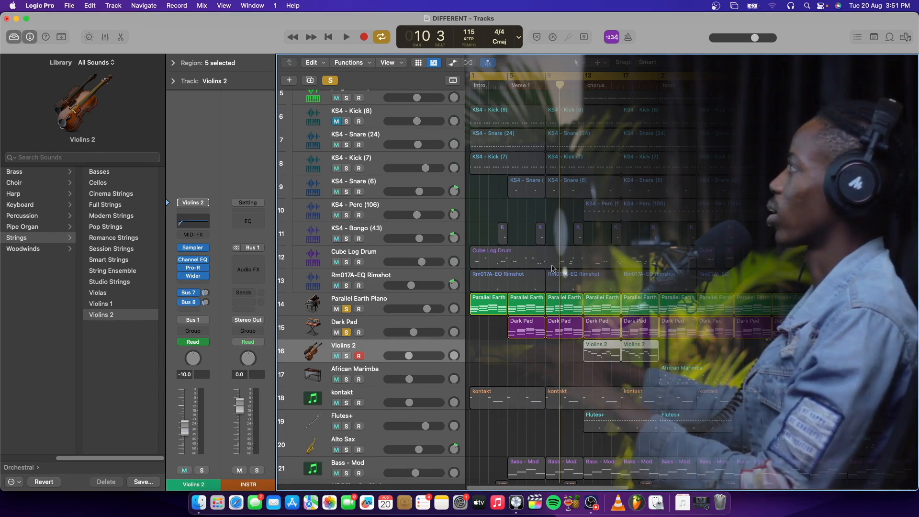
scroll(553, 267, "up", 3)
scroll(553, 267, "up", 2)
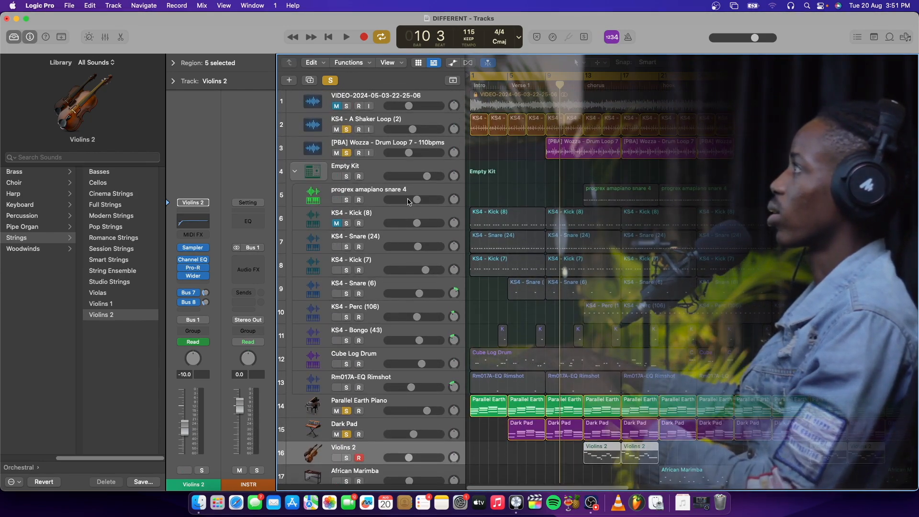
left_click(412, 195)
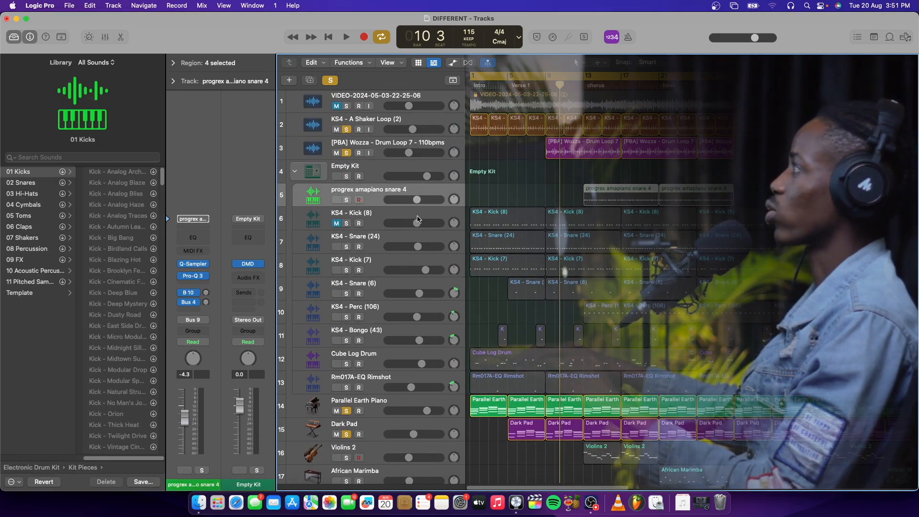
Step: Solo the KS4 - Snare (24) track and play it with the other soloed tracks from bar 1
left_click(416, 237)
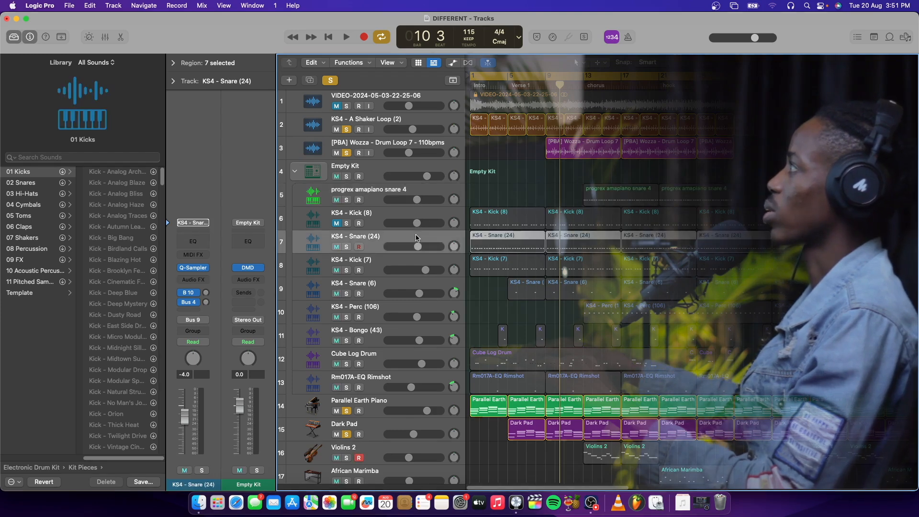
left_click(471, 87)
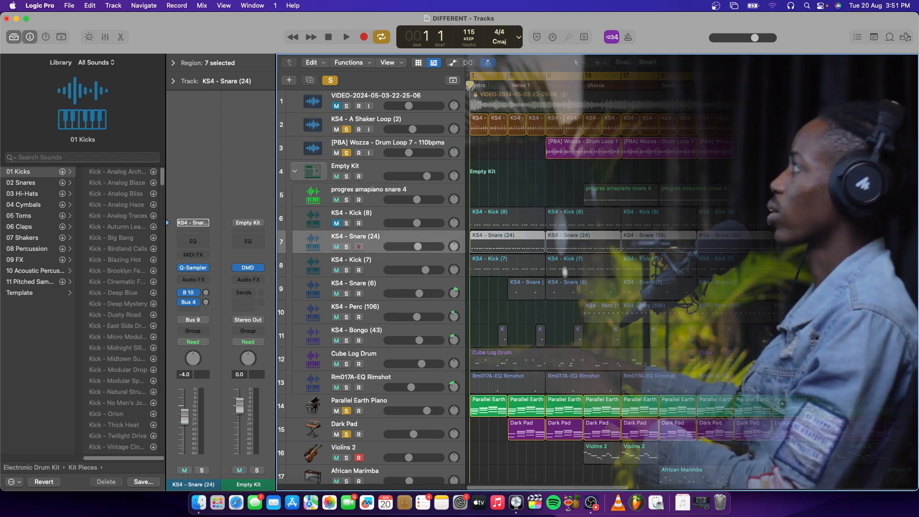
left_click(347, 246)
key("space")
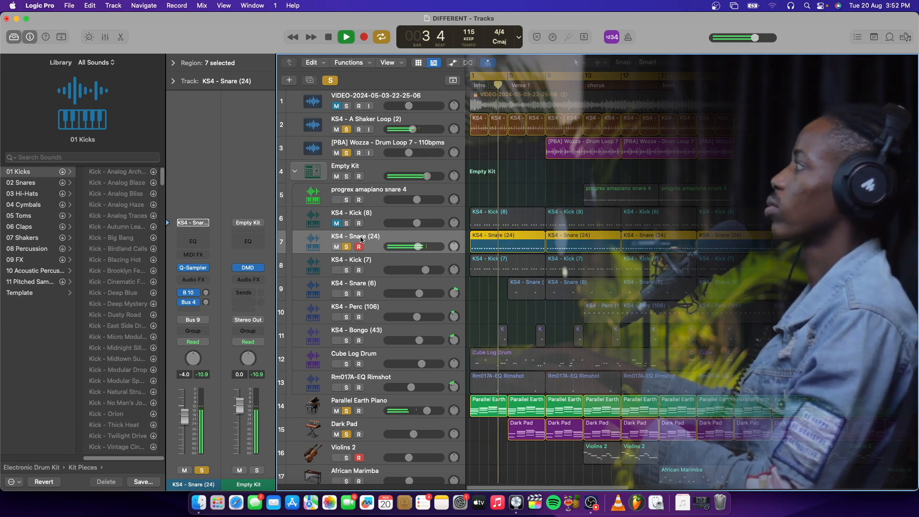
key("space")
Step: Solo the KS4 - Kick (7) track and select the muted KS4 - Kick (8) track
left_click(376, 274)
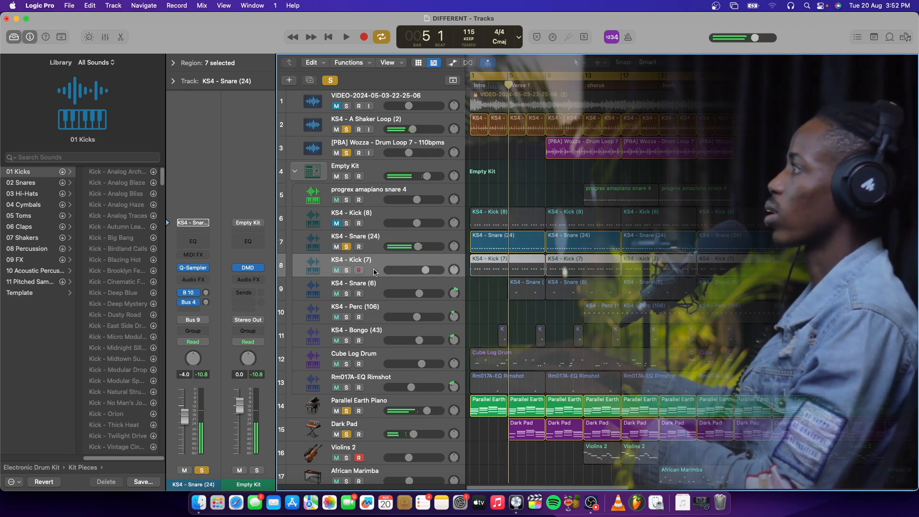
left_click(347, 271)
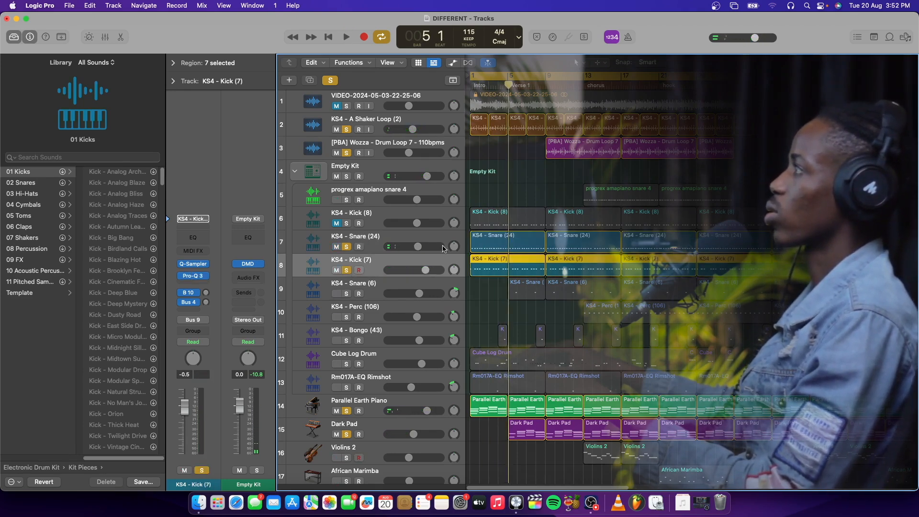
left_click(368, 221)
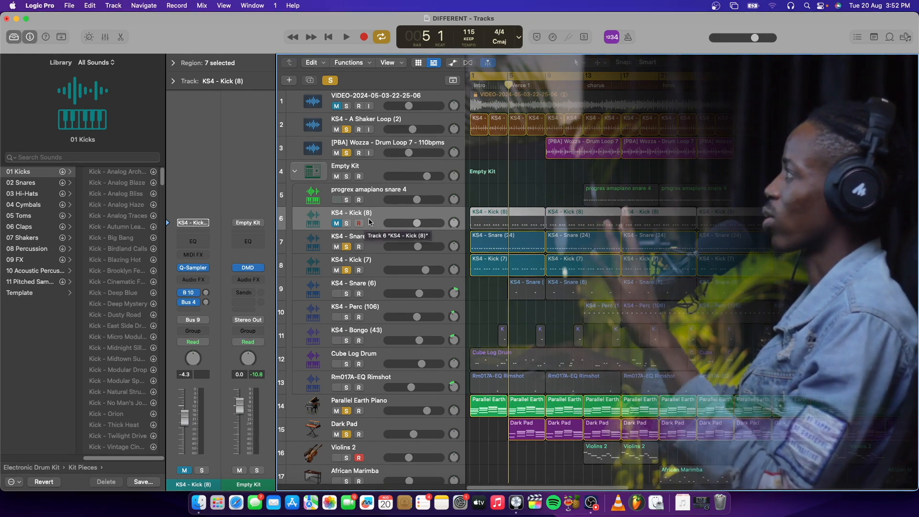
scroll(712, 235, "right", 10)
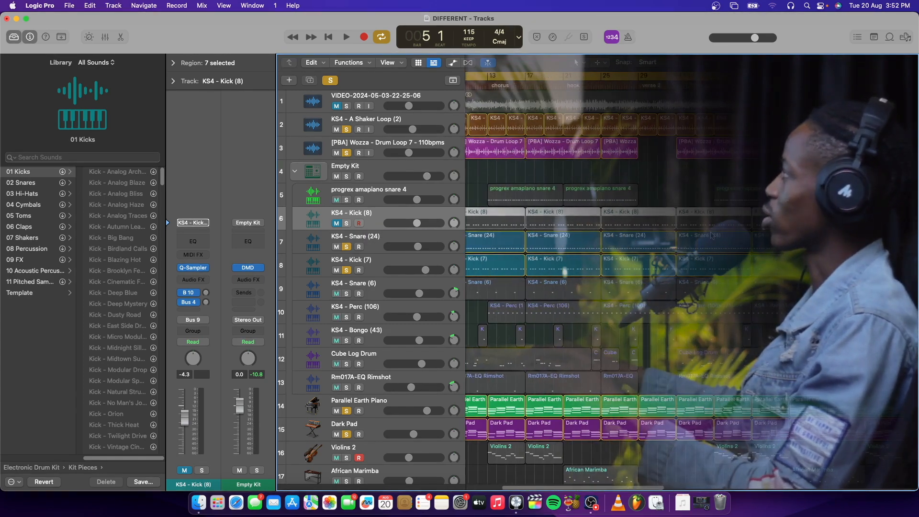
Step: Select the KS4 - Kick (7) track and play it with the other soloed tracks from bar 1 into bar 6
scroll(480, 197, "left", 10)
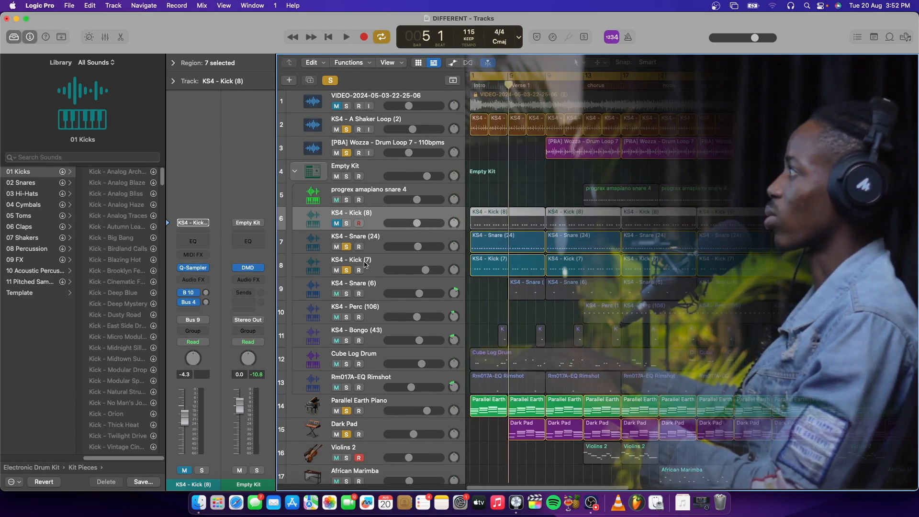
left_click(365, 264)
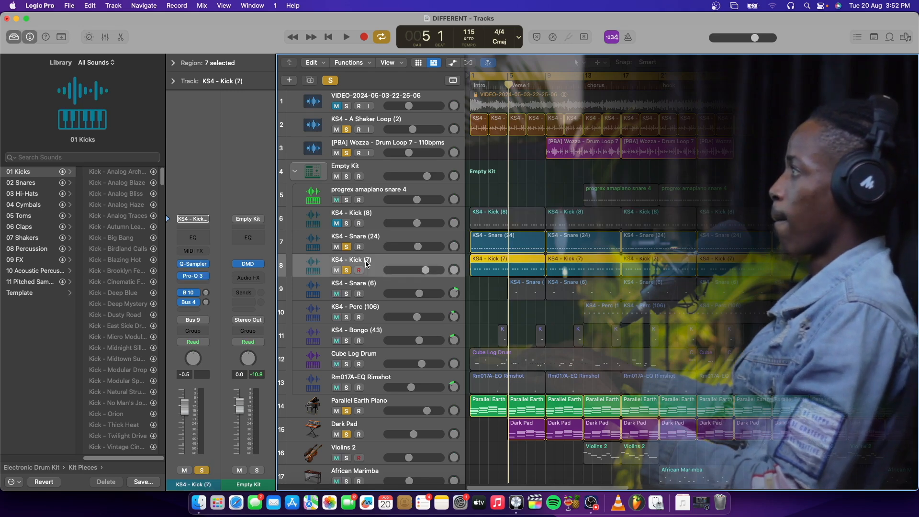
left_click(330, 37)
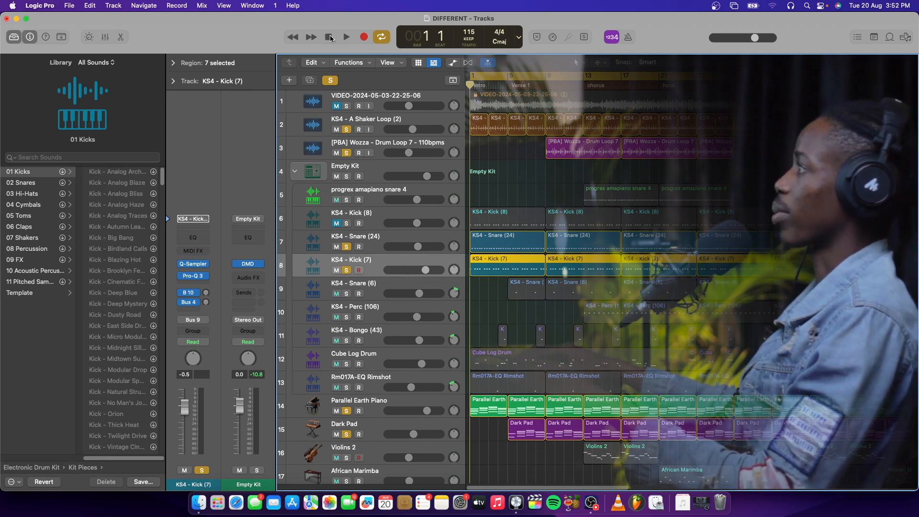
left_click(346, 37)
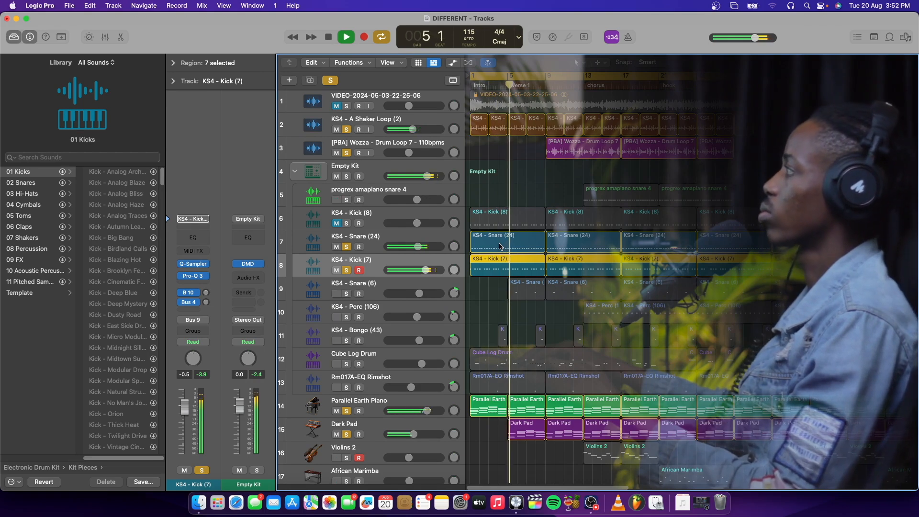
scroll(502, 245, "down", 1)
scroll(505, 242, "left", 1)
key("space")
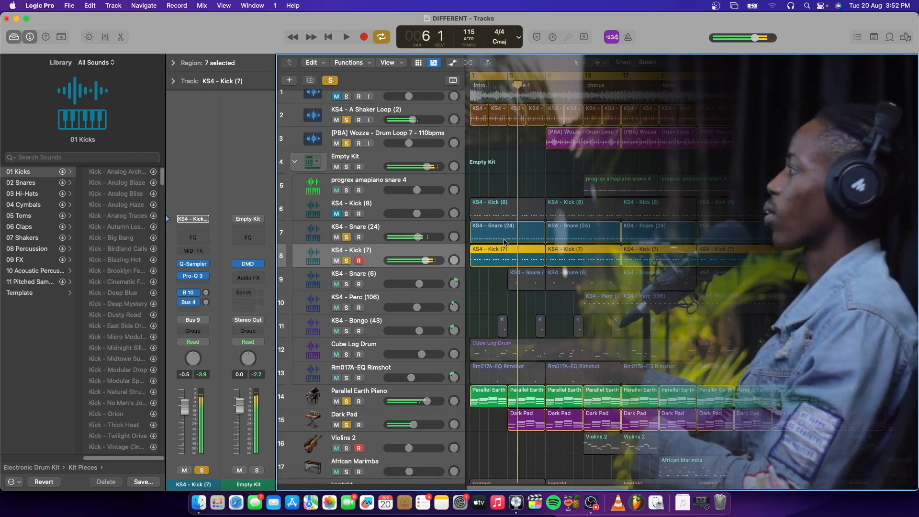
Step: Solo the KS4 - Snare (6) track and play it with the other soloed tracks from bar 4
left_click(411, 274)
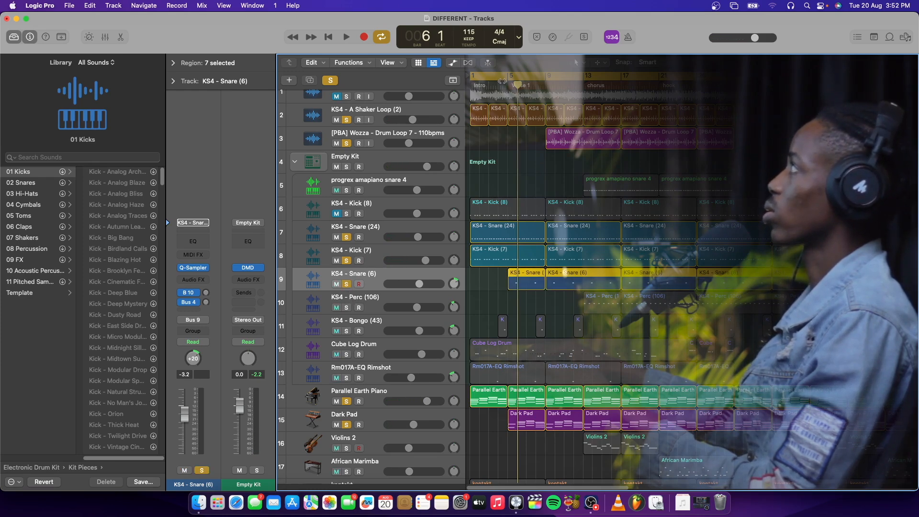
left_click(498, 85)
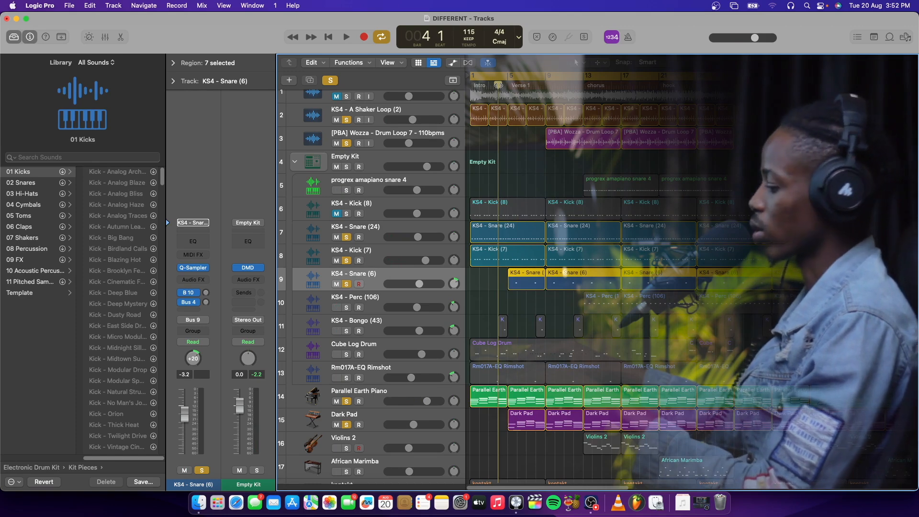
key("space")
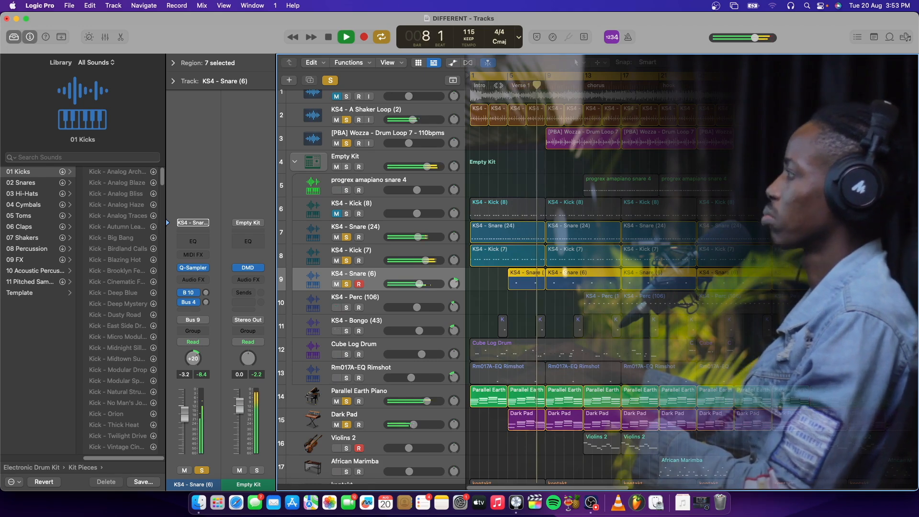
key("space")
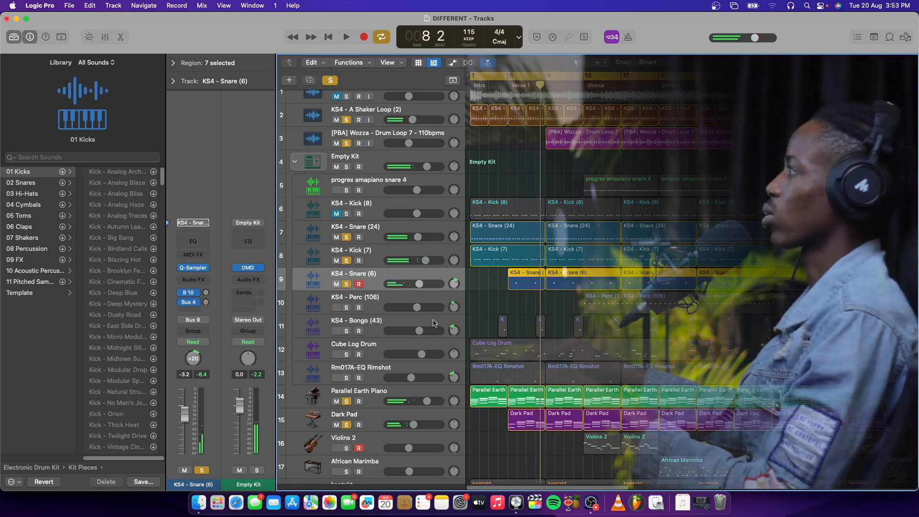
Step: Solo the KS4 - Bongo (43) track and play its hit just before Verse 1 with the other soloed tracks
left_click(435, 319)
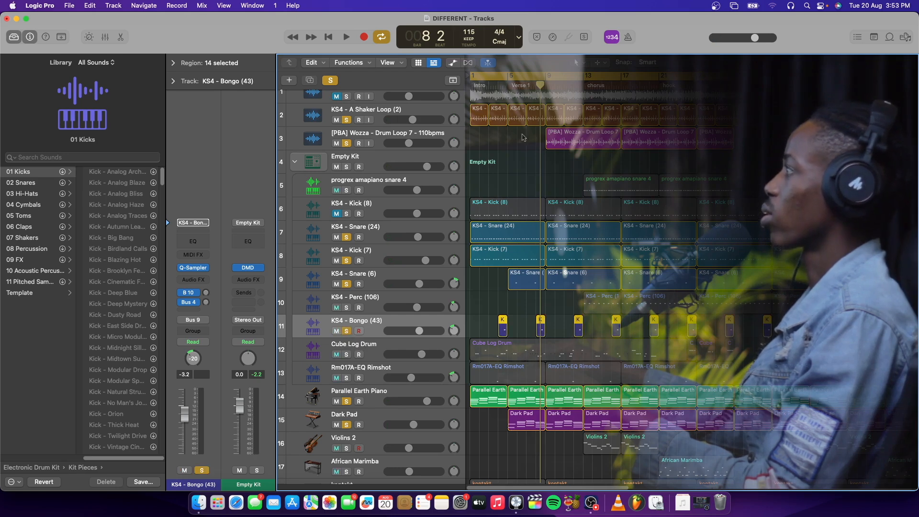
key("space")
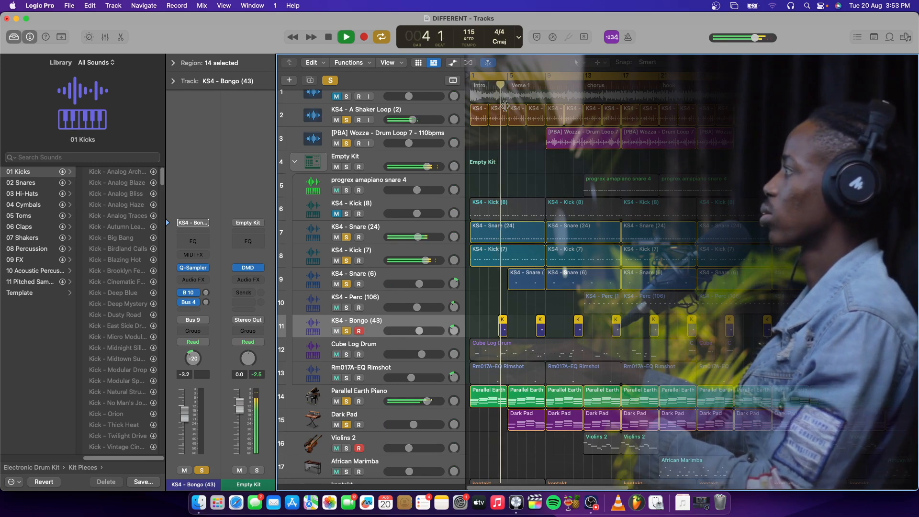
key("space")
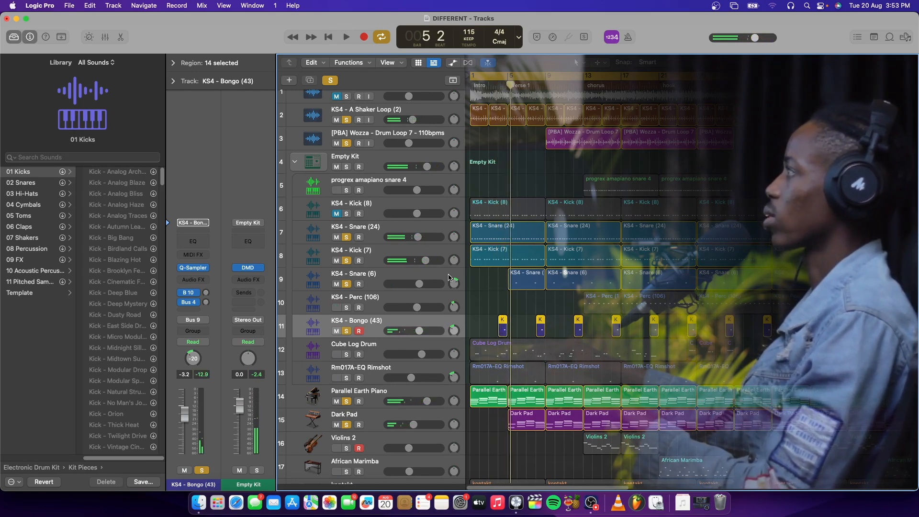
Step: Select the KS4 - Snare (6) track again and play the soloed tracks through Verse 1 up to bar 11
left_click(448, 275)
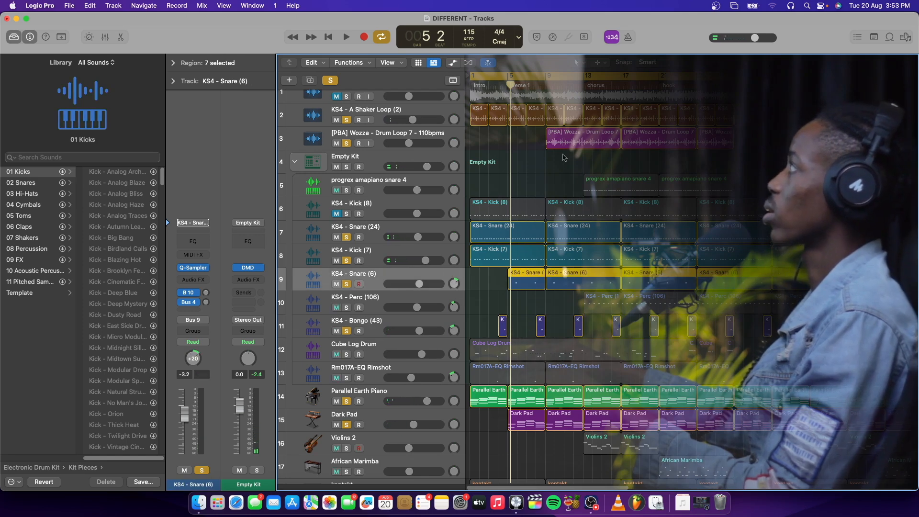
key("space")
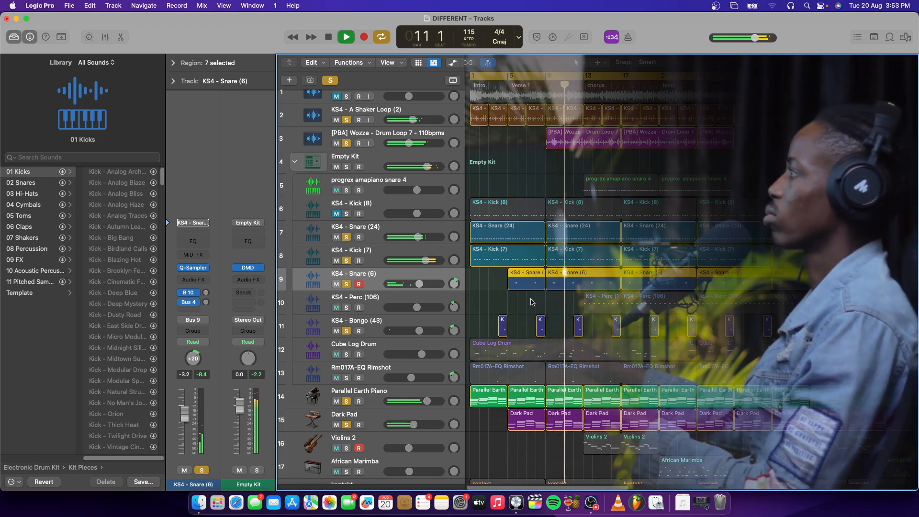
key("space")
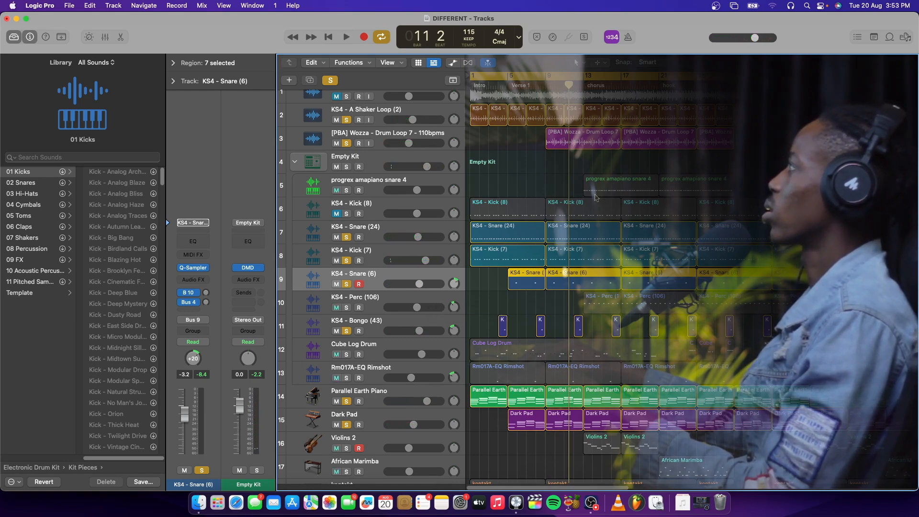
Step: Solo the progrex amapiano snare 4 track and play it with the other soloed tracks from the chorus at bar 13
left_click(374, 187)
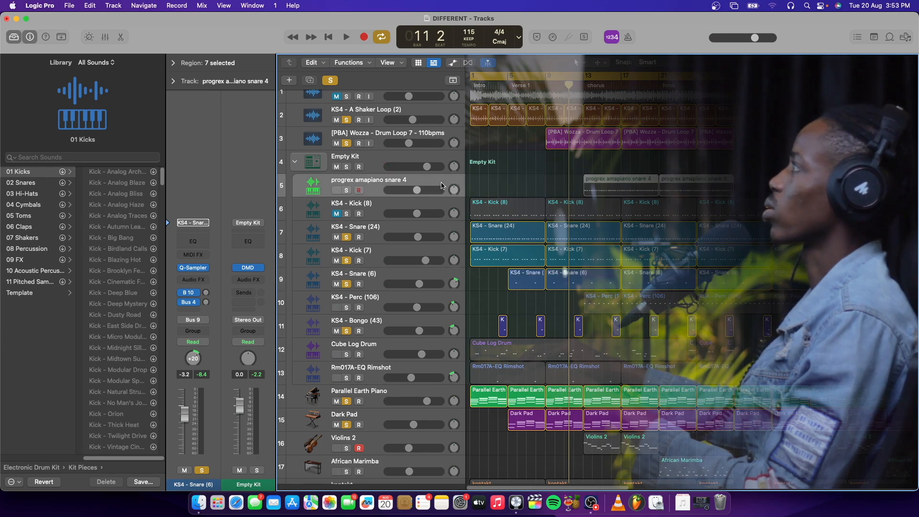
left_click(347, 191)
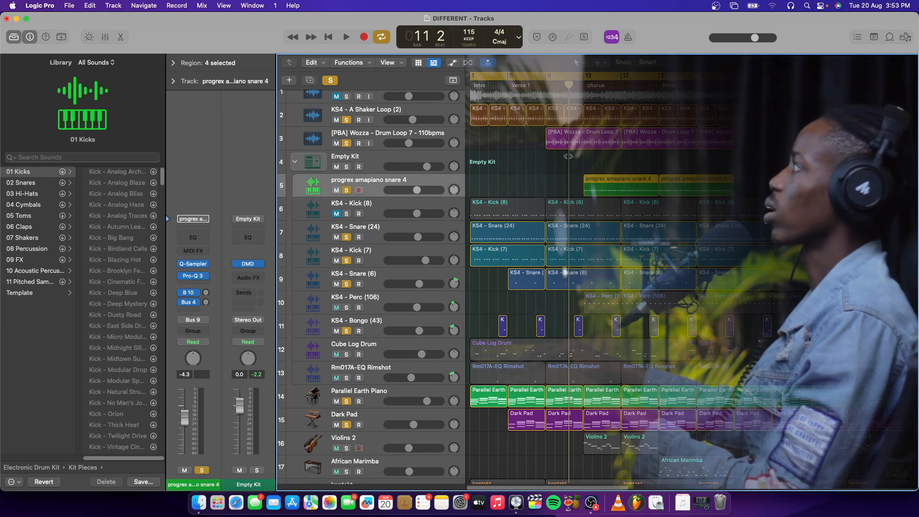
left_click(581, 86)
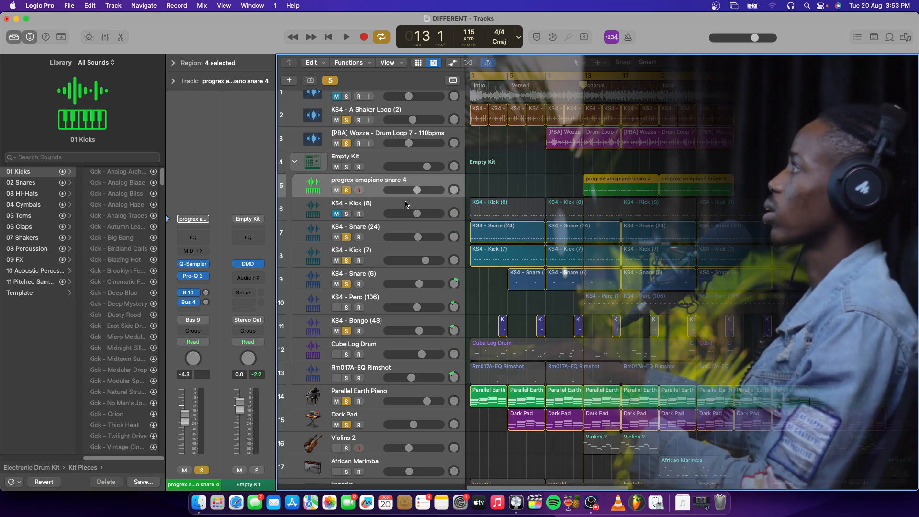
key("space")
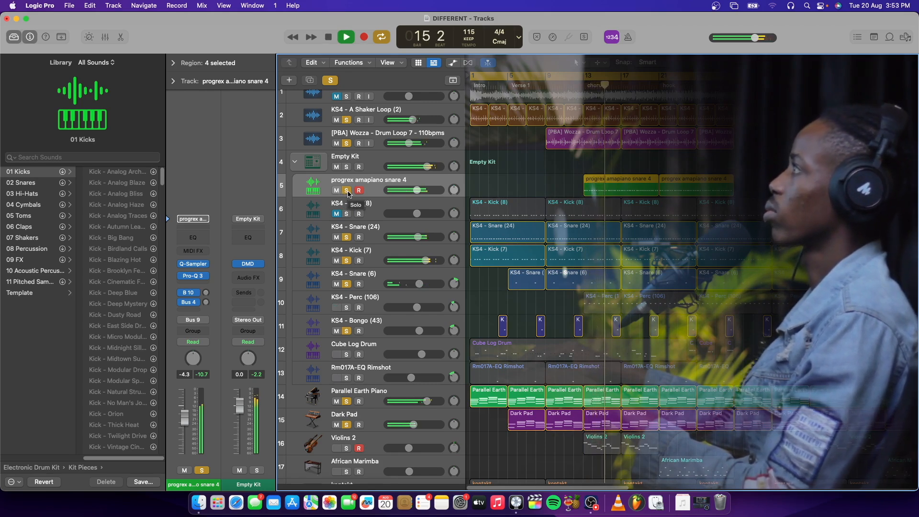
left_click(336, 95)
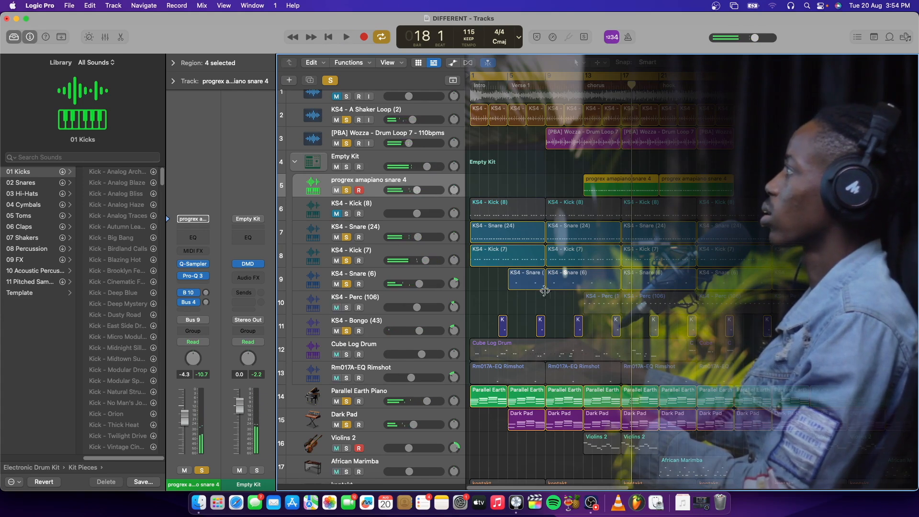
Step: Solo the KS4 - Perc (106) track and play the chorus from bar 13 with all soloed tracks
left_click(583, 86)
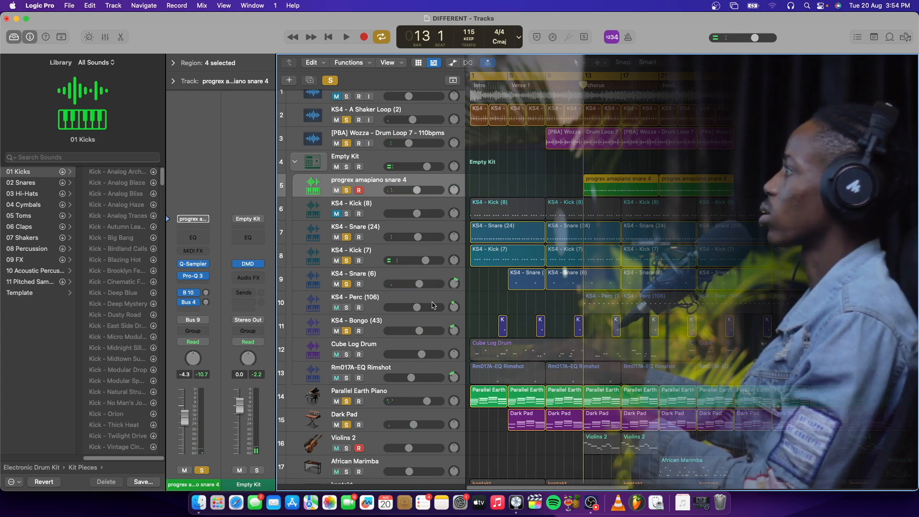
left_click(346, 308)
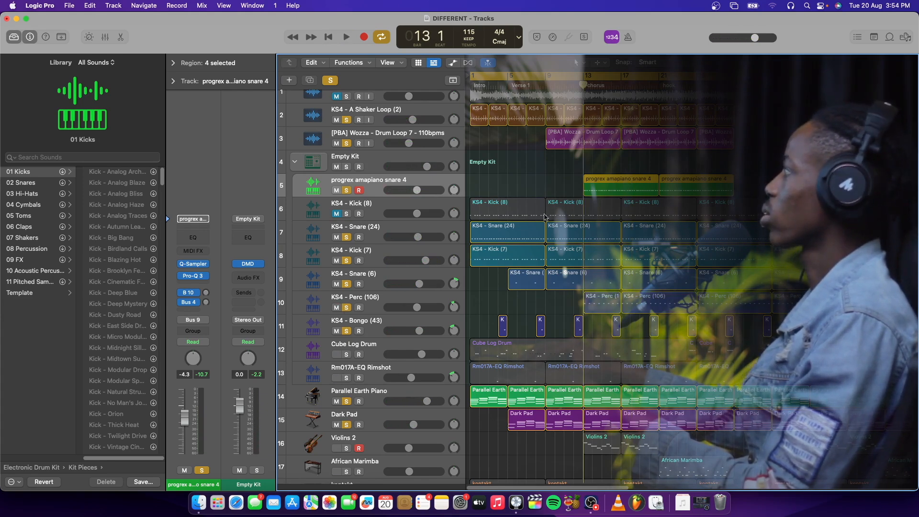
key("space")
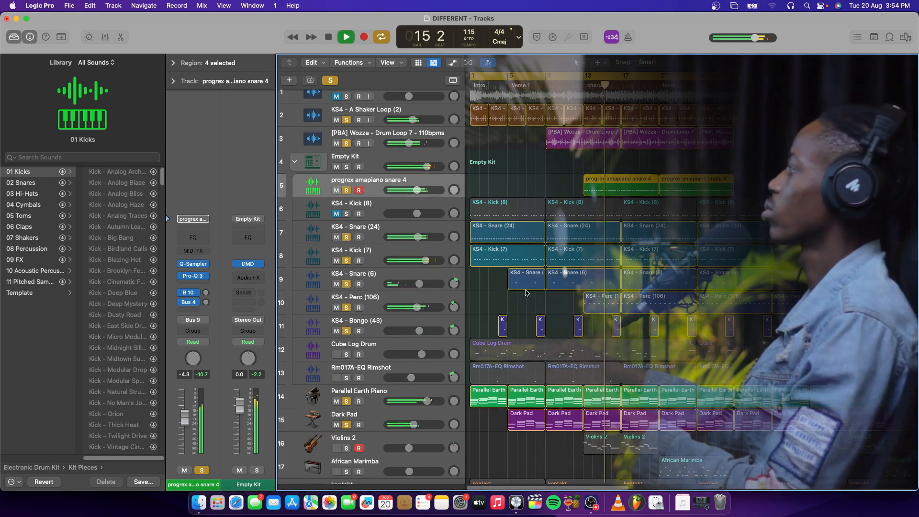
scroll(526, 293, "down", 5)
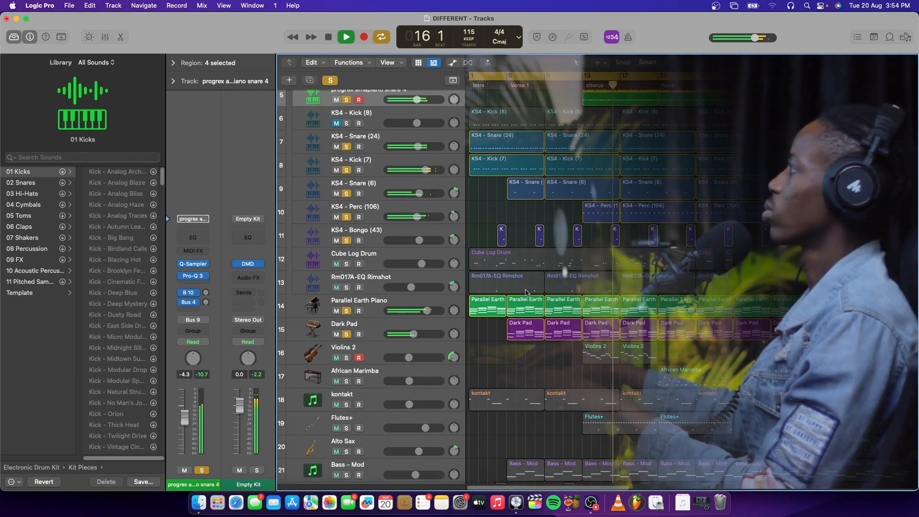
key("space")
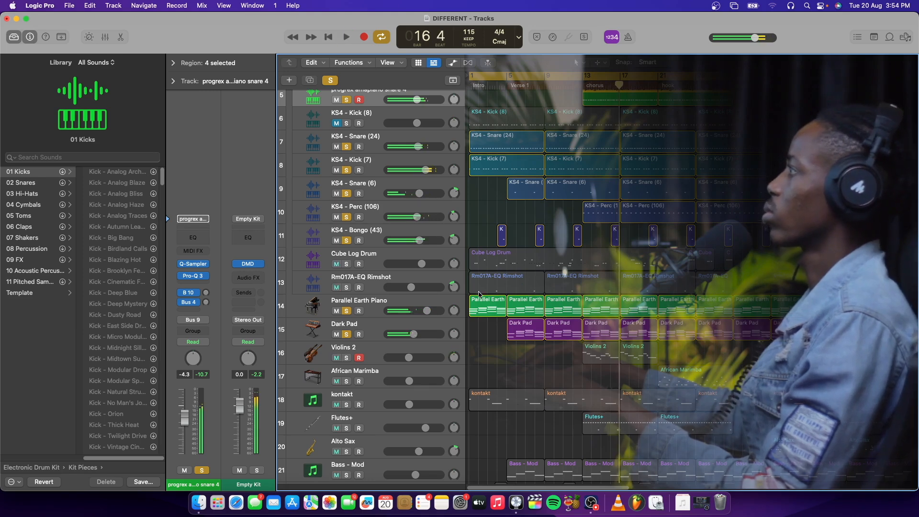
Step: Solo the Rm017A-EQ Rimshot track and play it with the other soloed tracks from the intro into bar 9
left_click(431, 279)
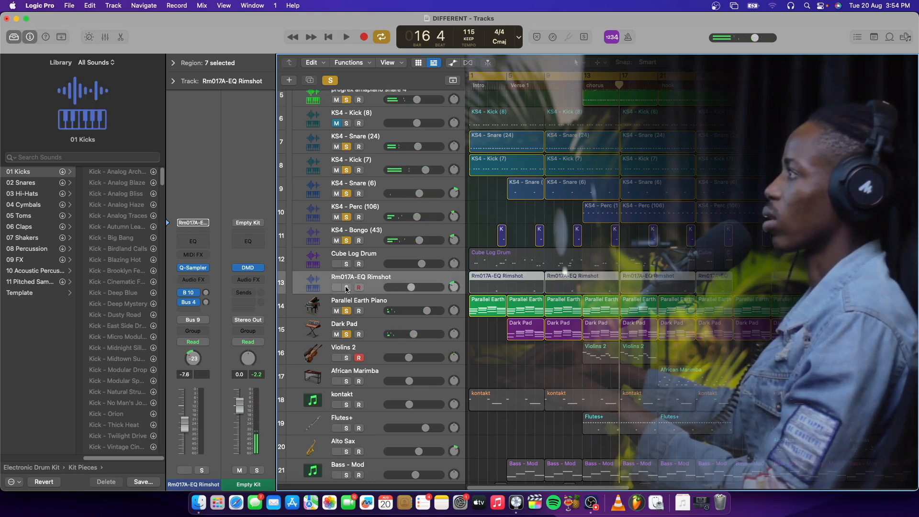
left_click(489, 79)
key("space")
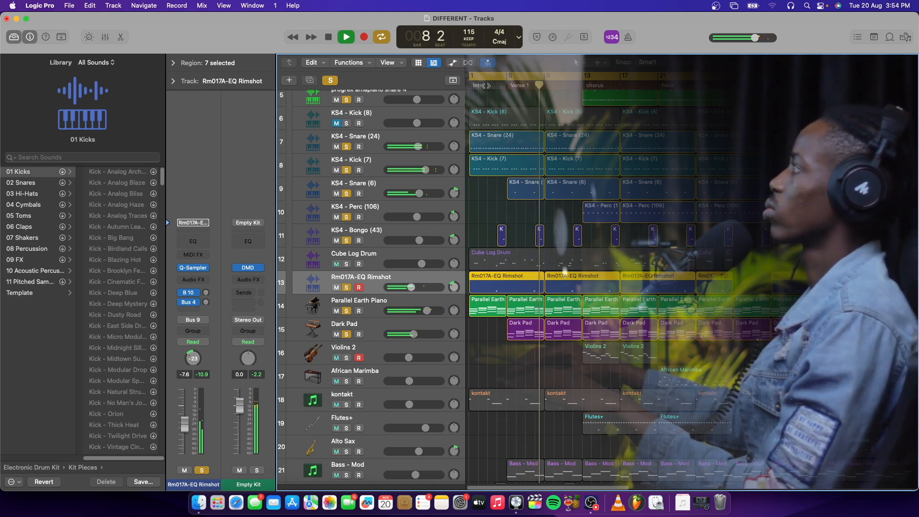
key("space")
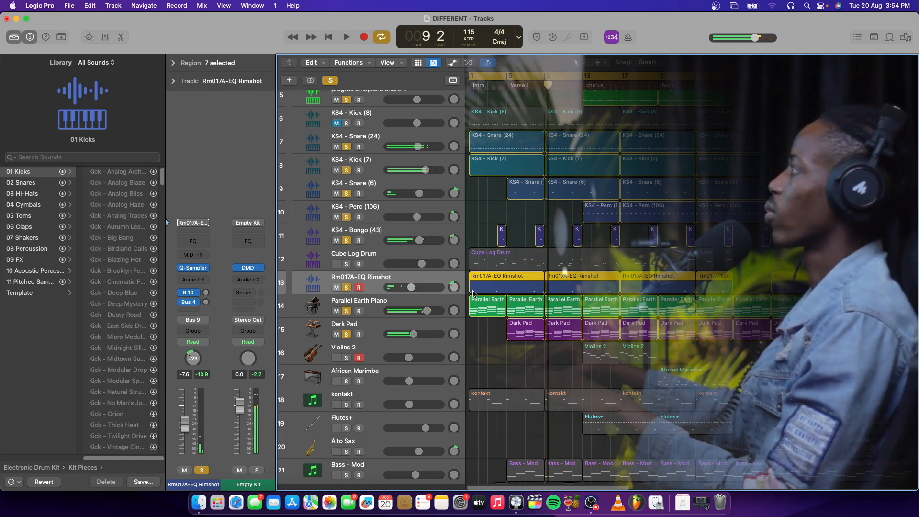
Step: Solo the Cube Log Drum track and play it with the other soloed tracks from bar 1
scroll(473, 293, "down", 3)
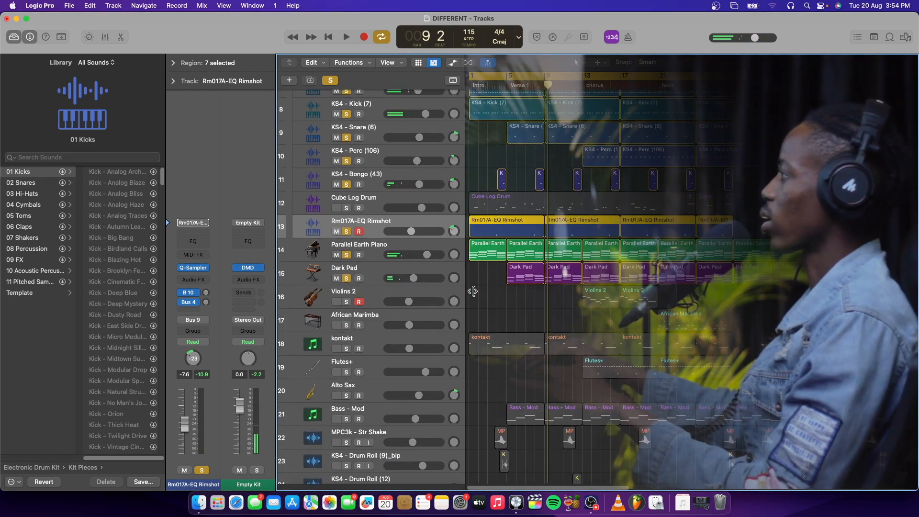
scroll(474, 291, "up", 2)
left_click(397, 235)
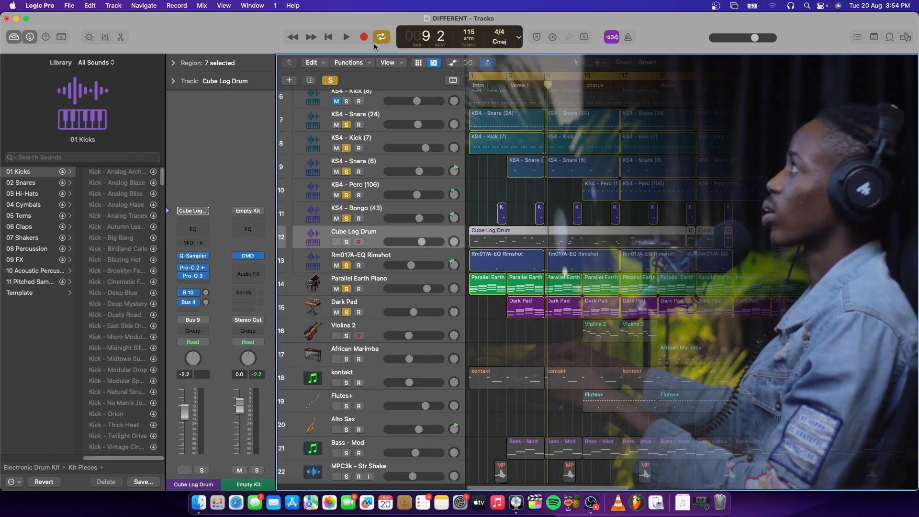
key("space")
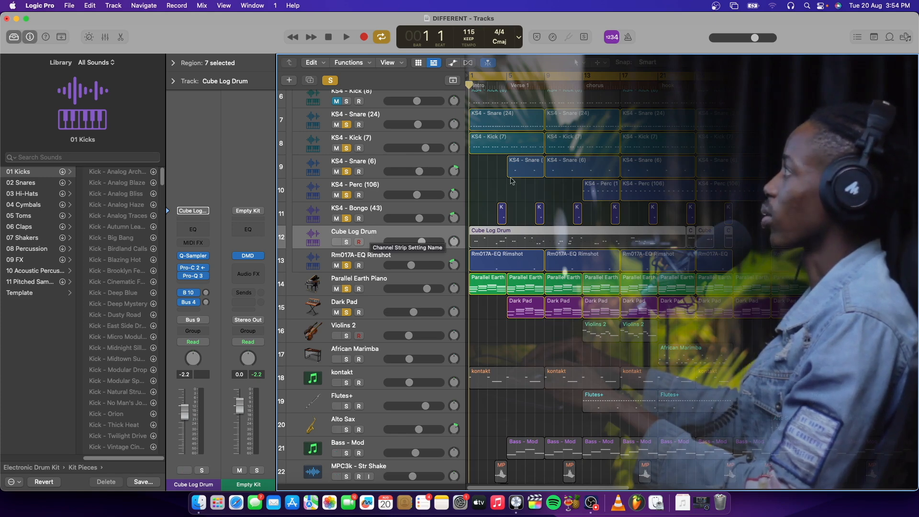
left_click_drag(474, 86, 478, 143)
key("Return")
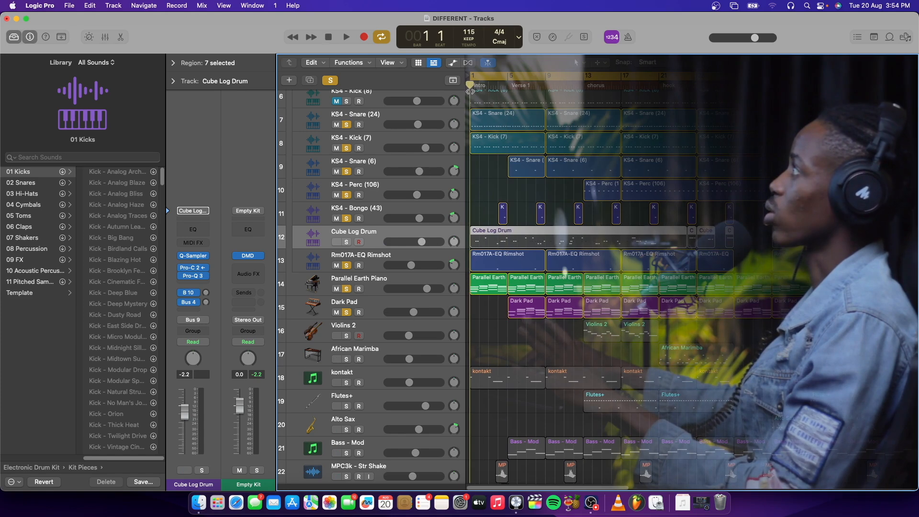
left_click(348, 242)
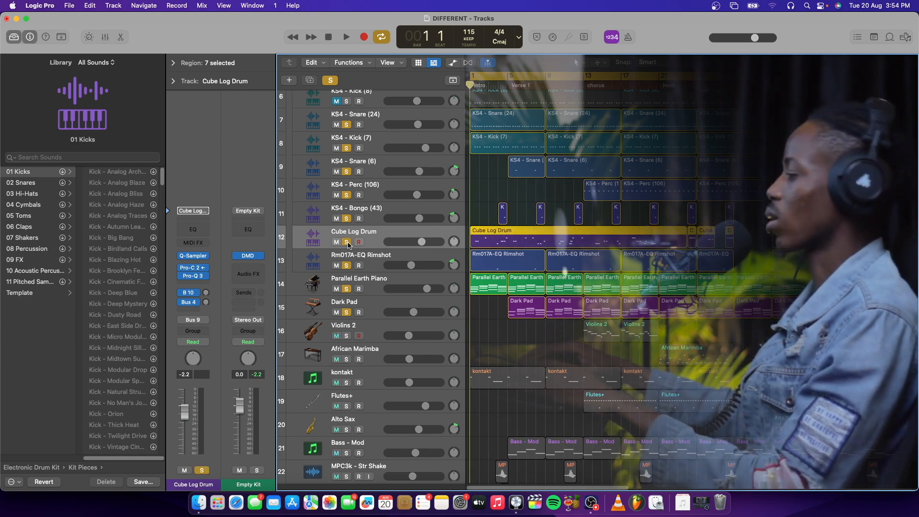
key("space")
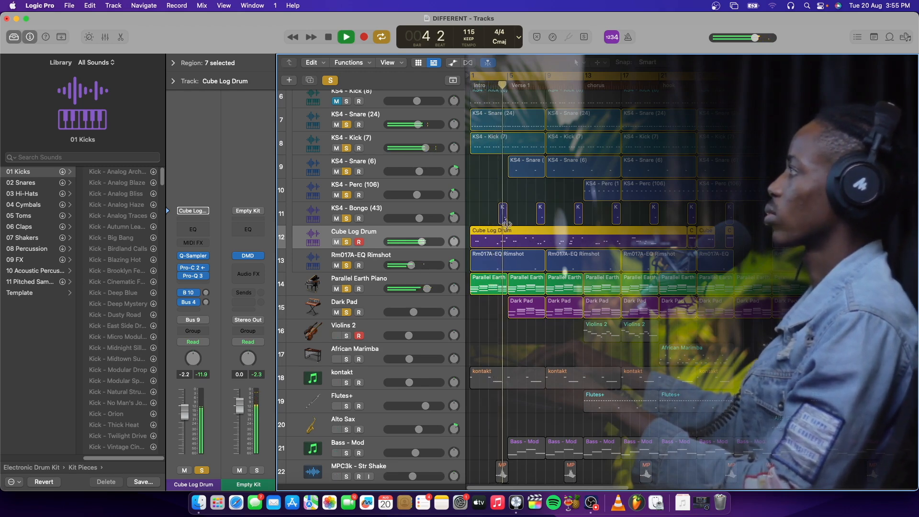
scroll(509, 225, "down", 5)
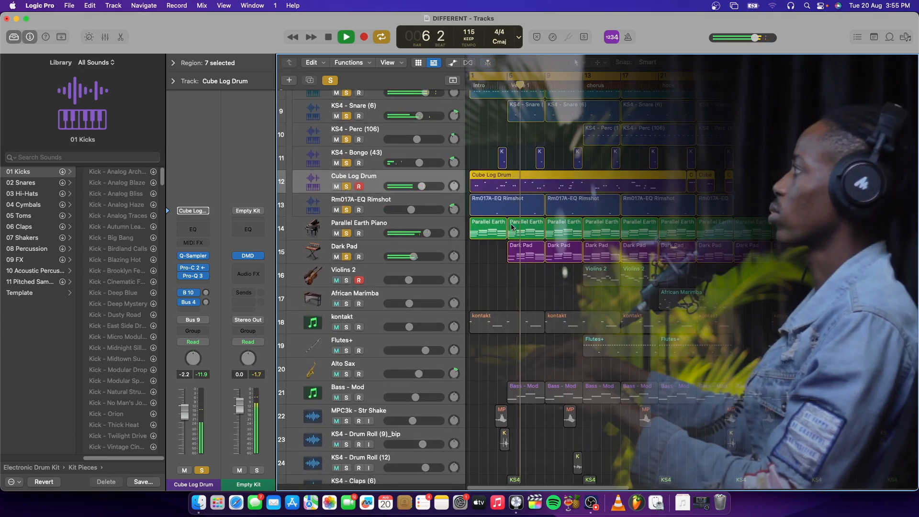
Step: Stop playback and solo the Bass - Mod track alongside the other soloed tracks
key("space")
scroll(532, 259, "down", 4)
scroll(540, 277, "down", 1)
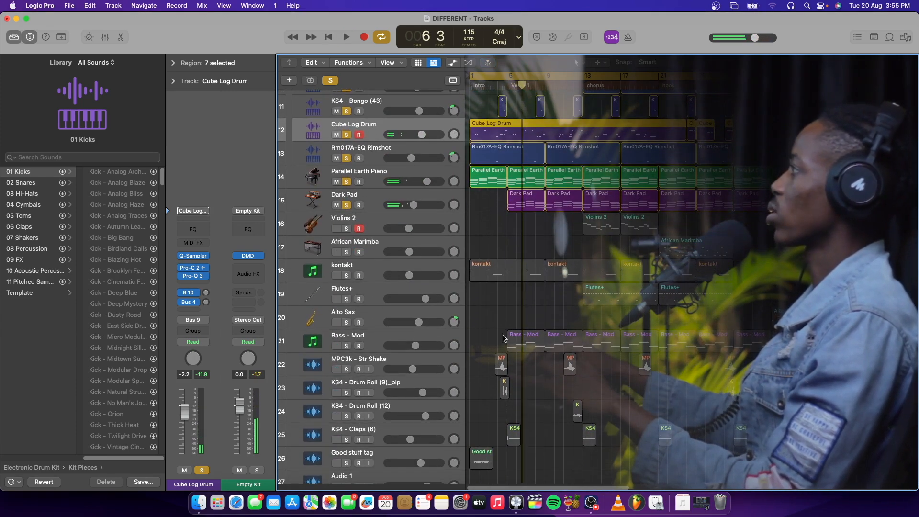
left_click(434, 337)
left_click(348, 346)
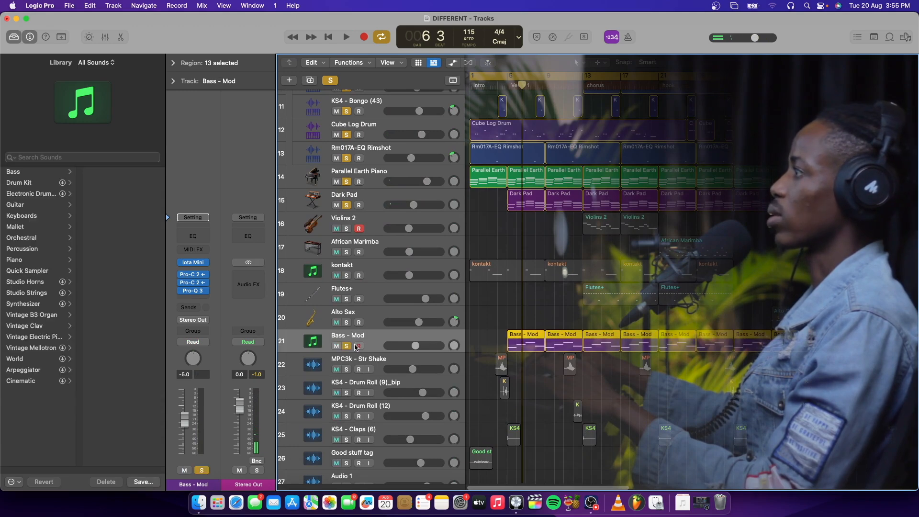
Step: Inspect the low-cut curve in the Cube Log Drum track's Pro-Q 3 equalizer and close it
scroll(512, 176, "up", 3)
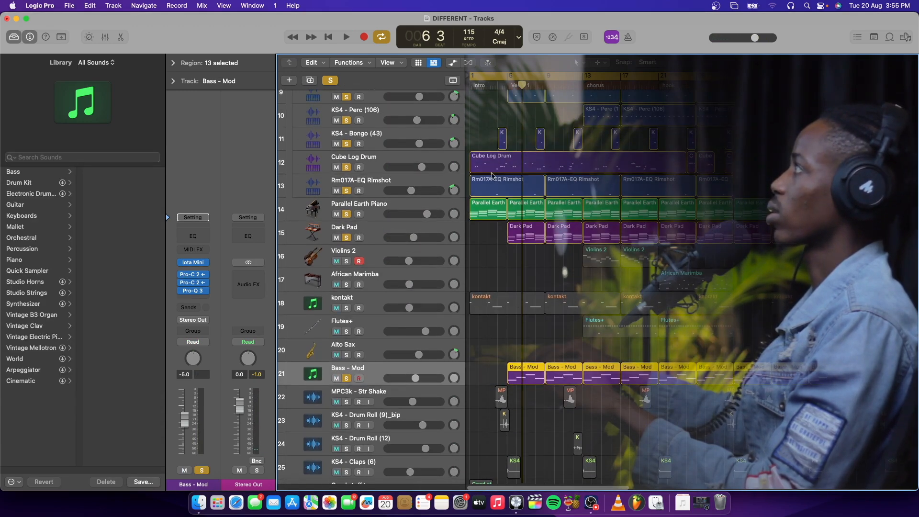
left_click(440, 164)
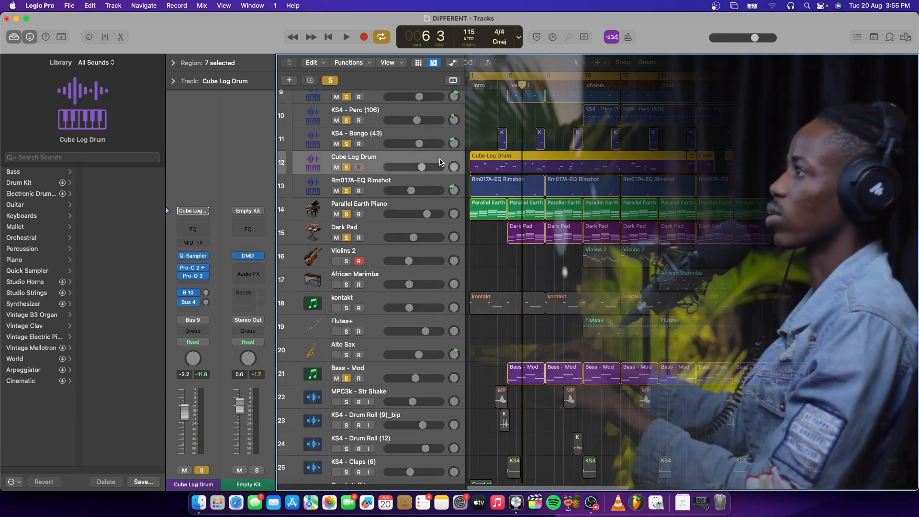
left_click(195, 277)
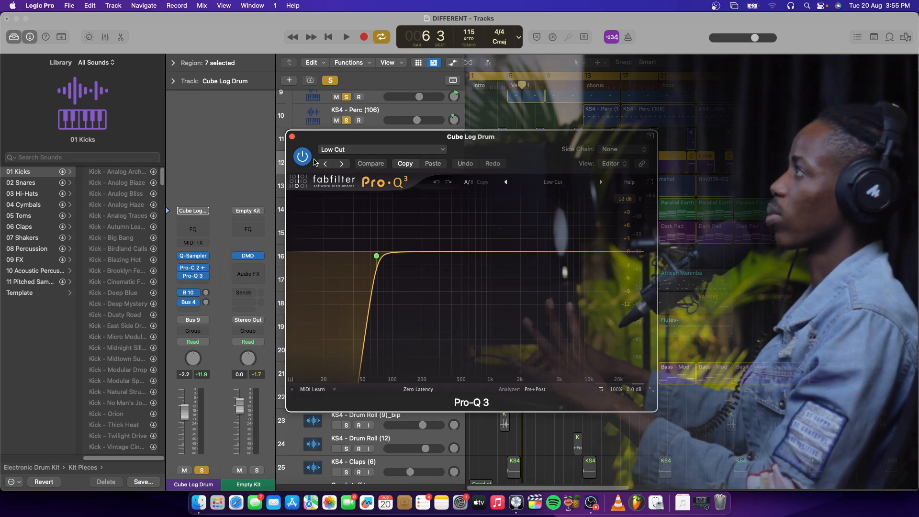
left_click(292, 137)
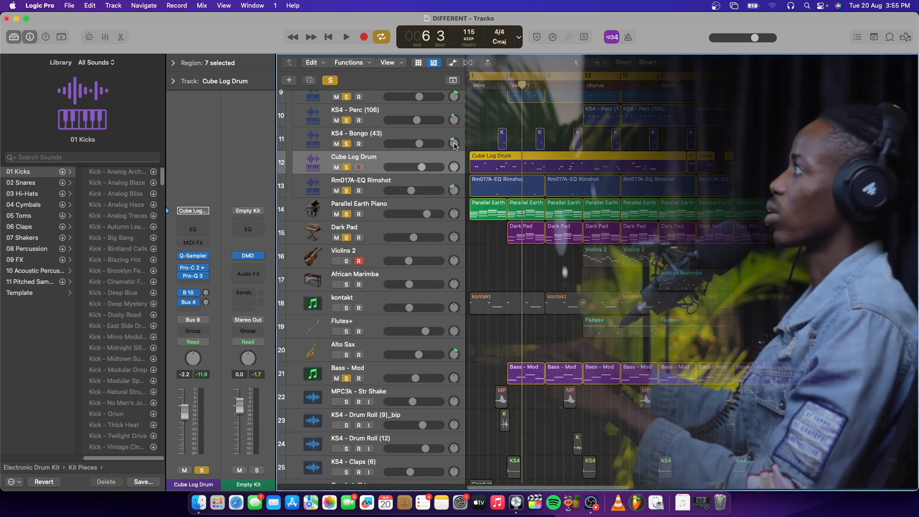
Step: Play the soloed tracks from just before Verse 1 while watching the Cube Log Drum's Pro-Q 3 spectrum, and stop playback
double_click(502, 95)
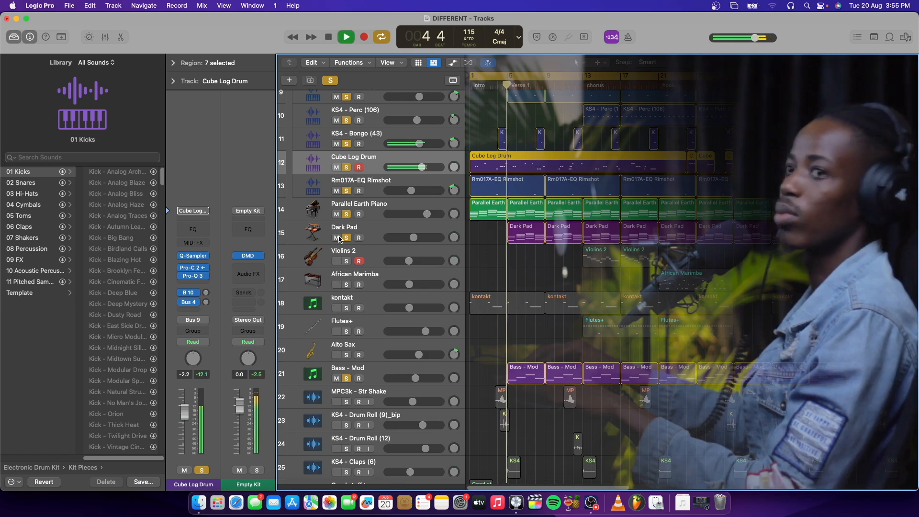
left_click(198, 277)
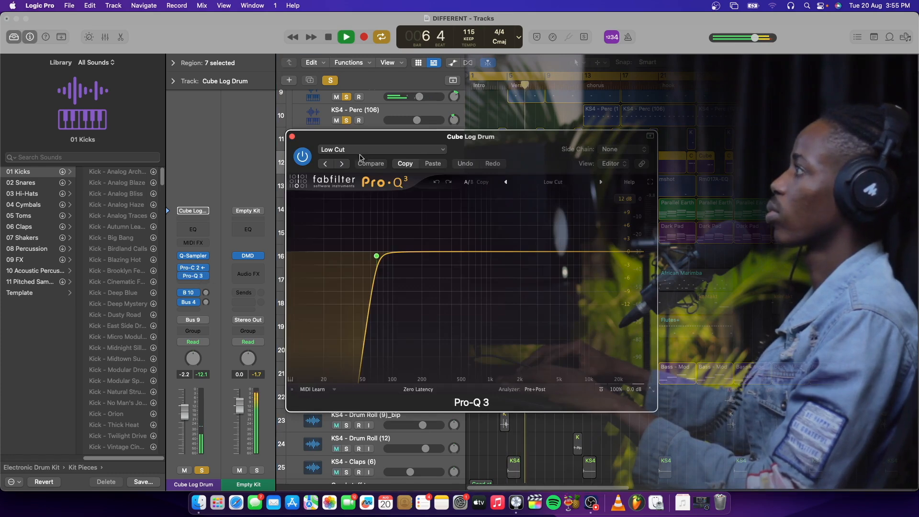
left_click(292, 137)
key("space")
Step: Examine the Cube Log Drum's Pro-C 2 compressor and its side-chain source list, keeping the source as is, and close it
left_click(194, 270)
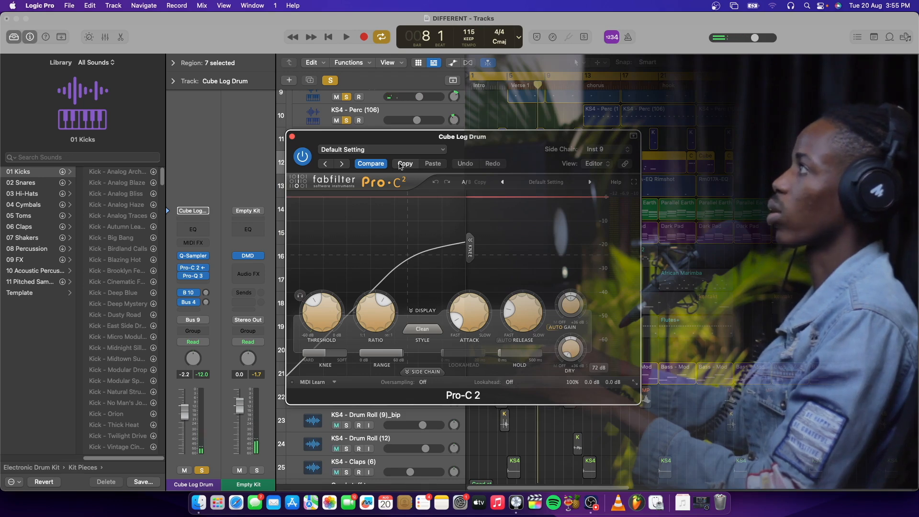
left_click_drag(503, 139, 509, 232)
scroll(526, 181, "up", 4)
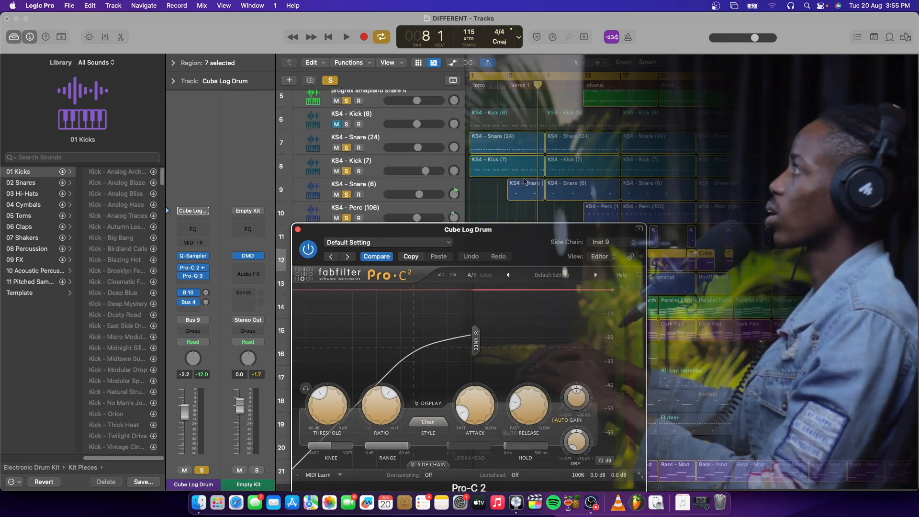
scroll(525, 182, "up", 3)
scroll(527, 180, "up", 1)
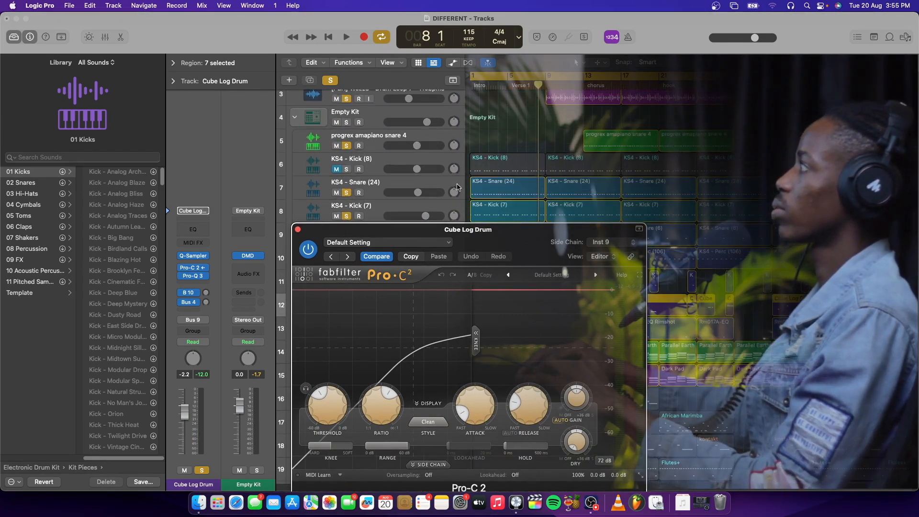
left_click(619, 243)
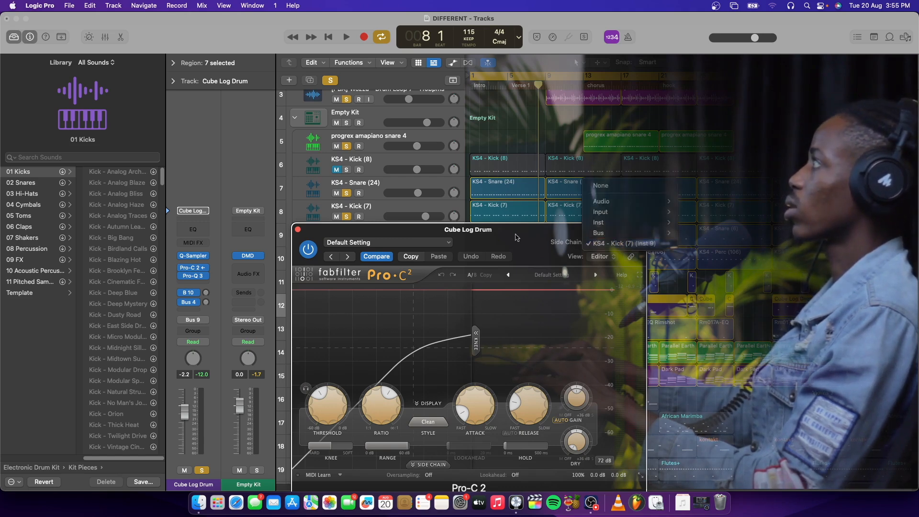
key("Escape")
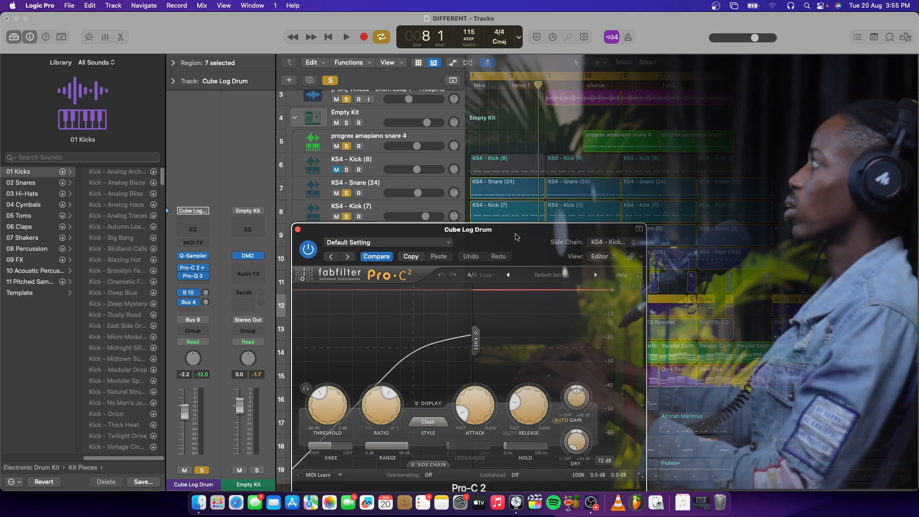
left_click(298, 230)
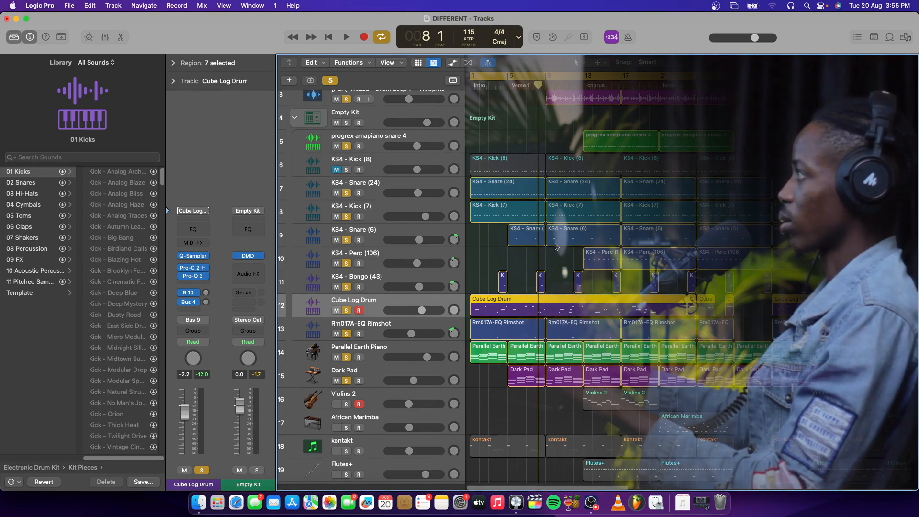
Step: Select the Bass - Mod track and place the playhead in bar 4, just before Verse 1
scroll(553, 247, "down", 3)
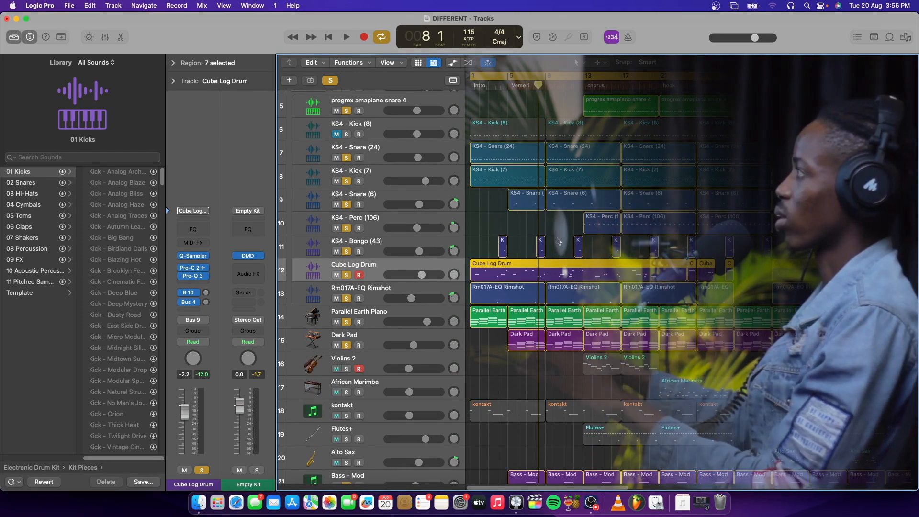
scroll(560, 240, "down", 5)
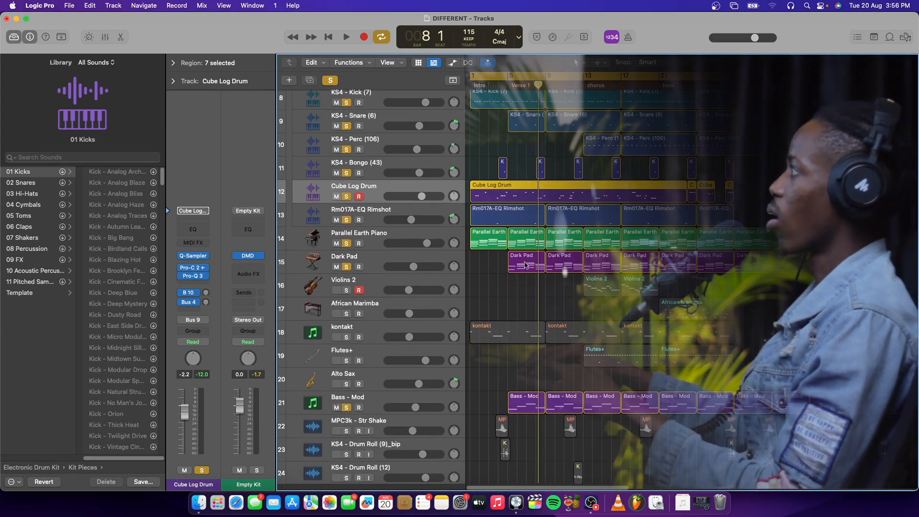
scroll(533, 329, "up", 3)
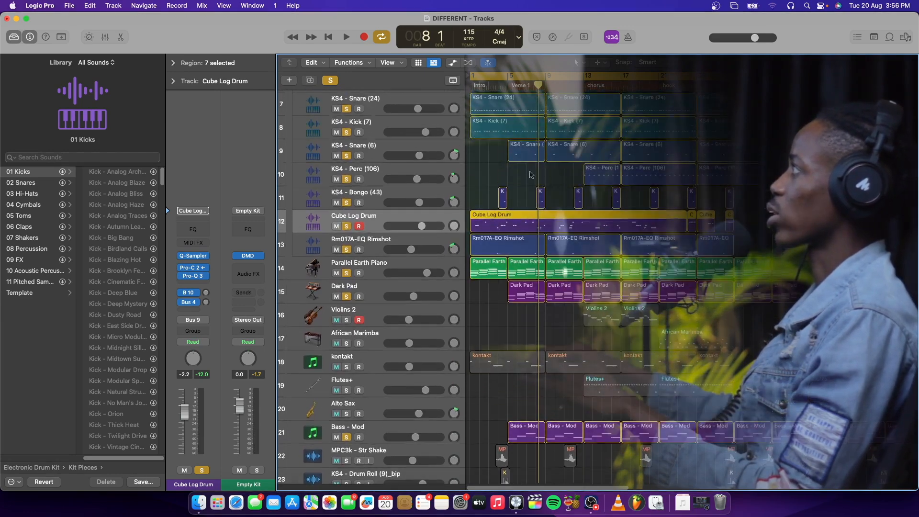
scroll(555, 318, "down", 4)
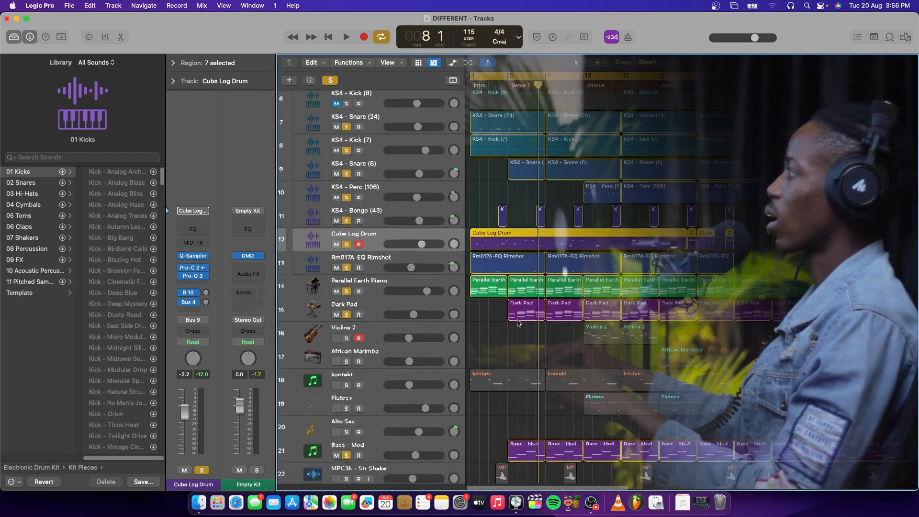
left_click(443, 363)
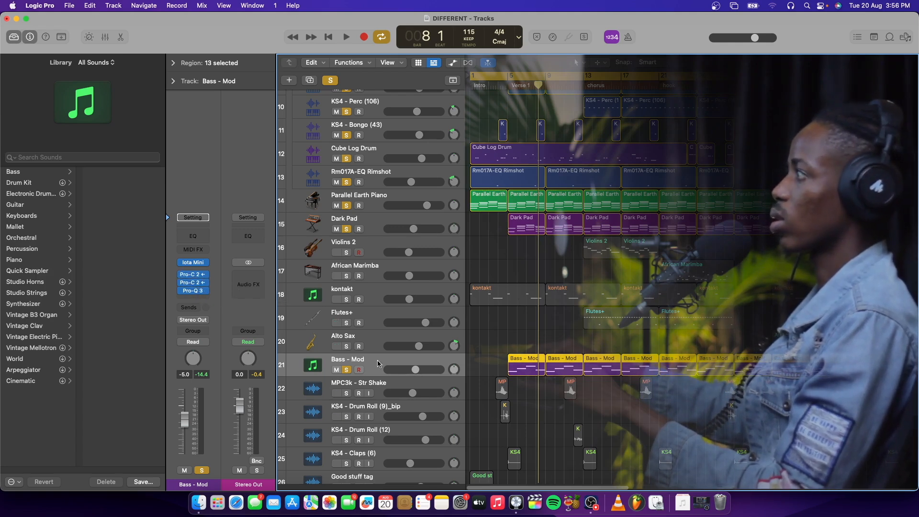
left_click(502, 84)
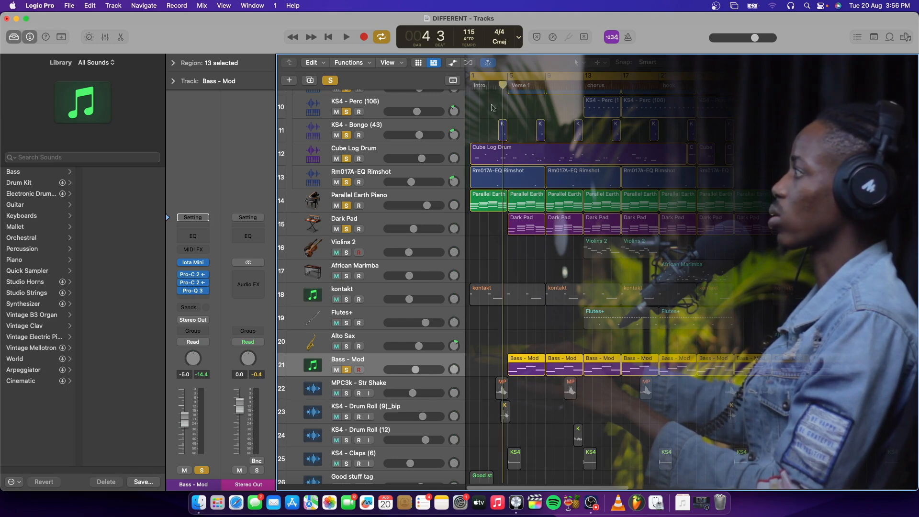
Step: View the Iota Mini instrument on the Bass - Mod track and its preset list, keeping the current preset, and close it
left_click(196, 262)
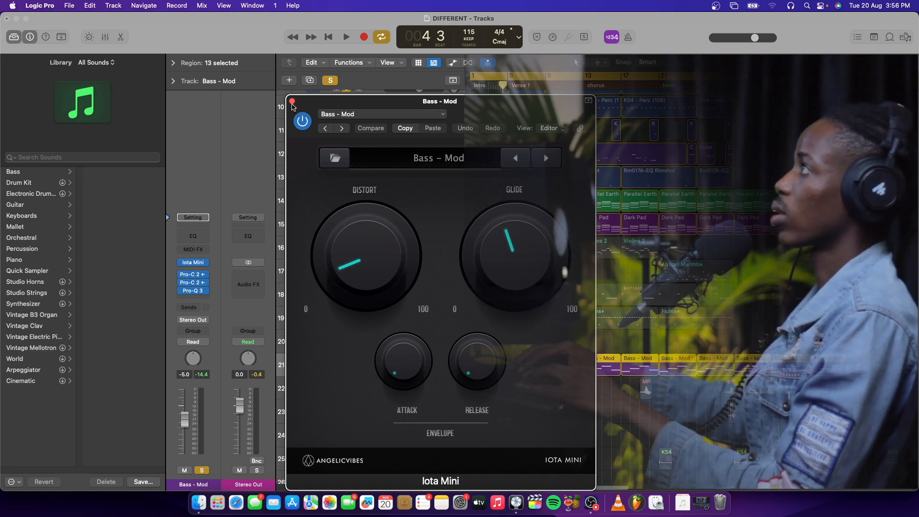
left_click(379, 115)
left_click(495, 114)
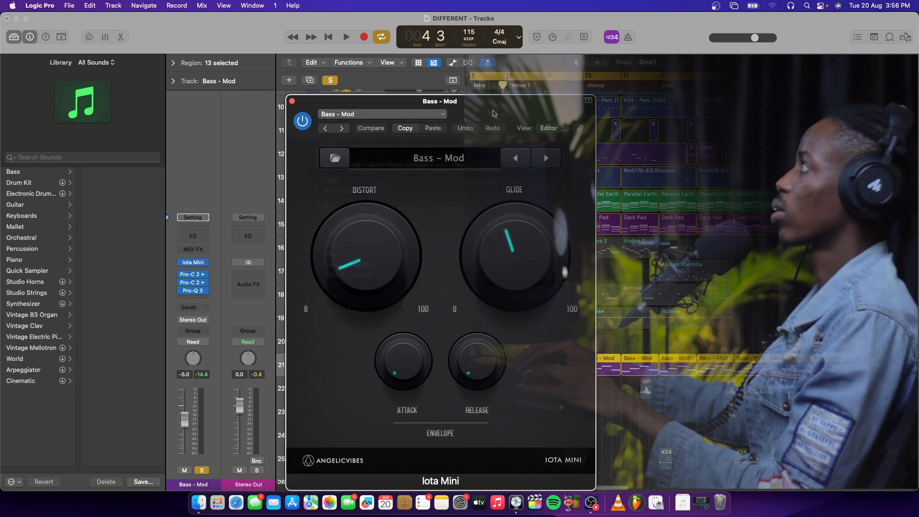
left_click(439, 159)
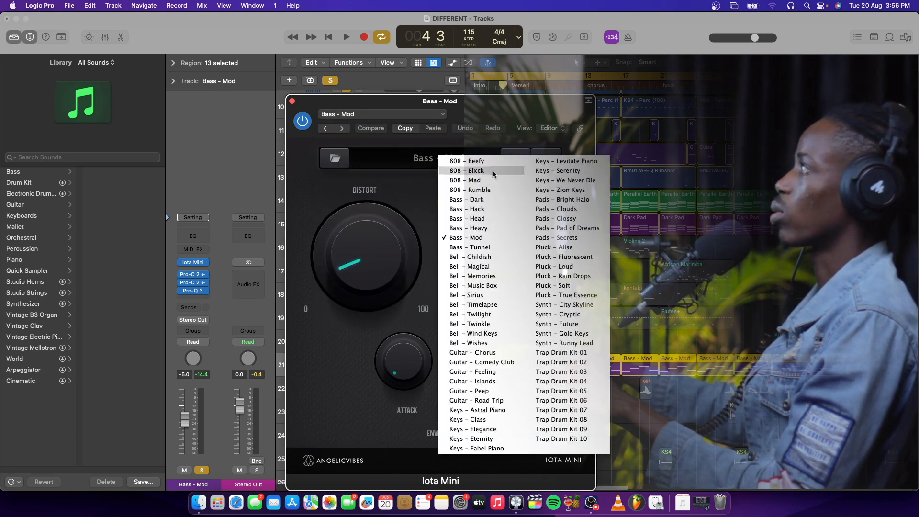
left_click(489, 105)
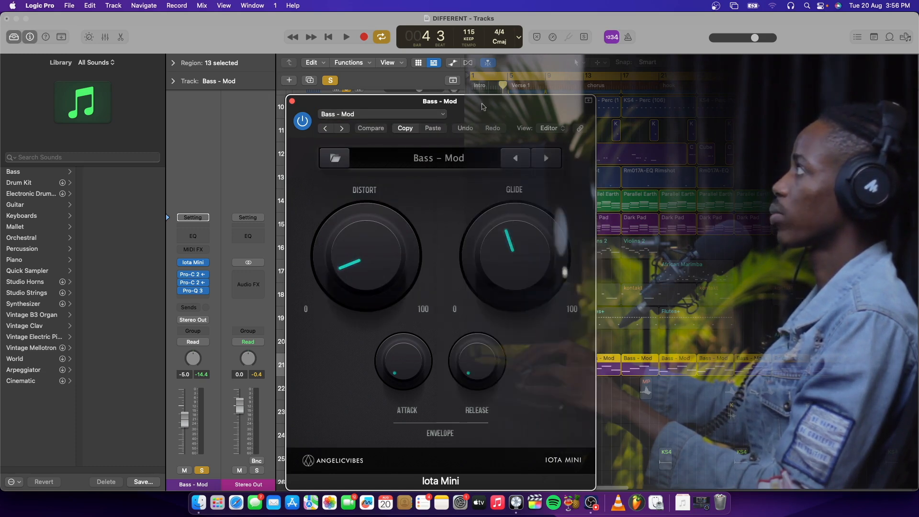
left_click(293, 102)
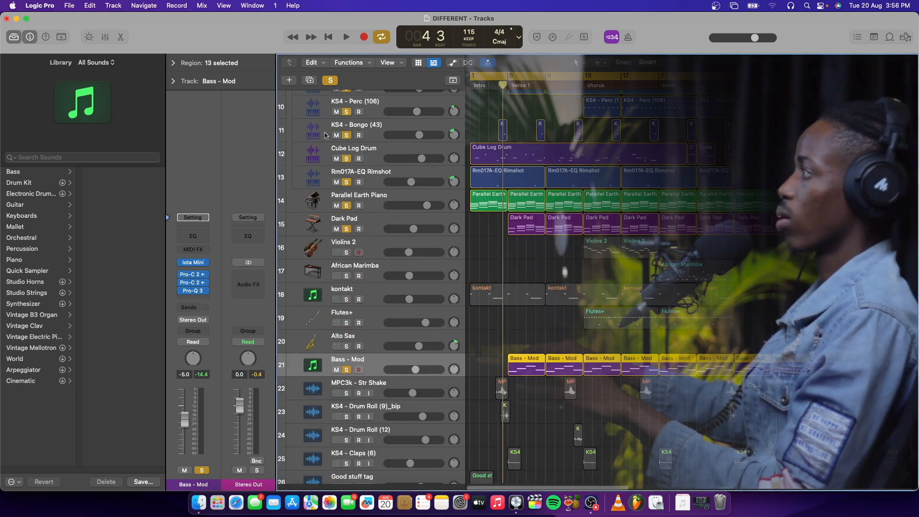
Step: Play the soloed tracks from bar 4 and check the side-chain source of the bass track's first Pro-C 2 compressor
key("space")
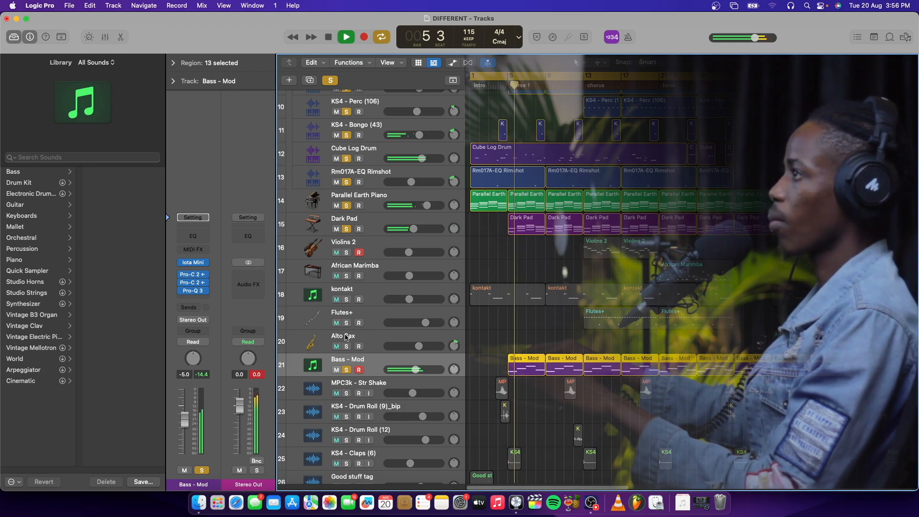
left_click(194, 282)
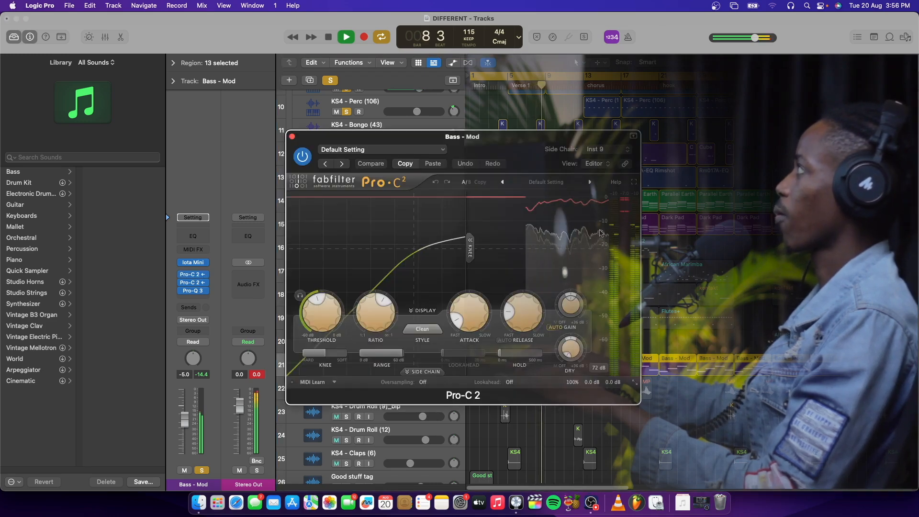
key("space")
left_click(604, 150)
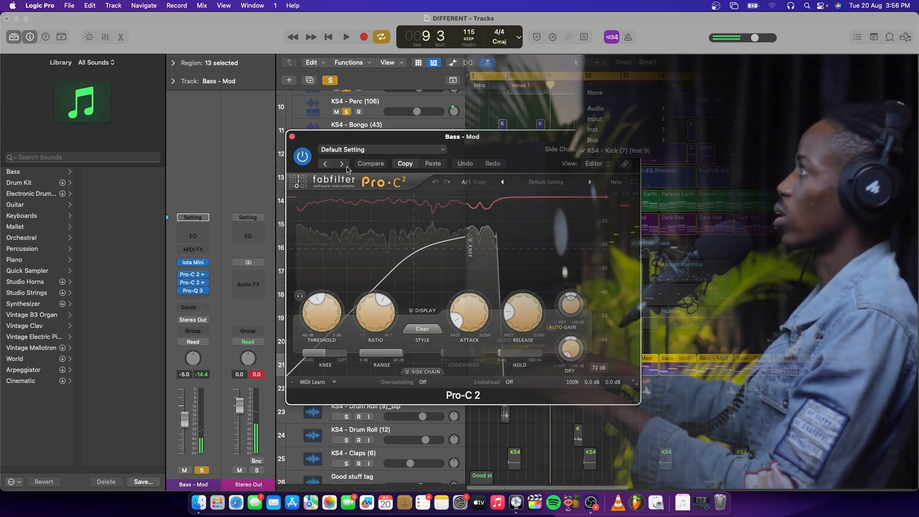
left_click(325, 215)
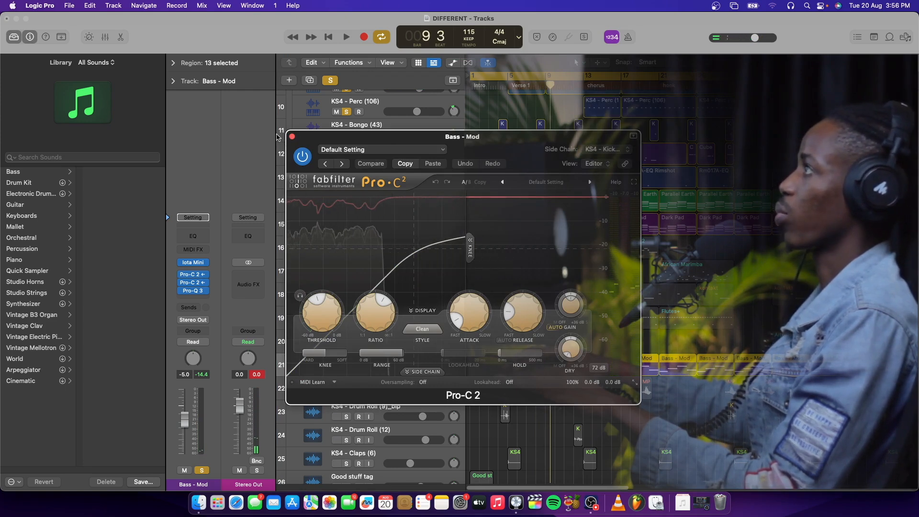
key("super+w")
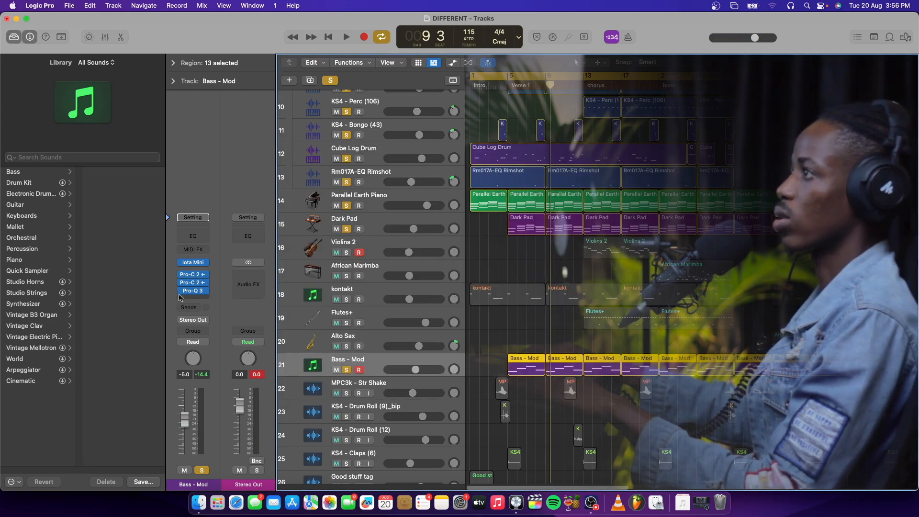
Step: Check the side-chain source of the bass track's second Pro-C 2 compressor and close it
left_click(197, 283)
left_click(599, 150)
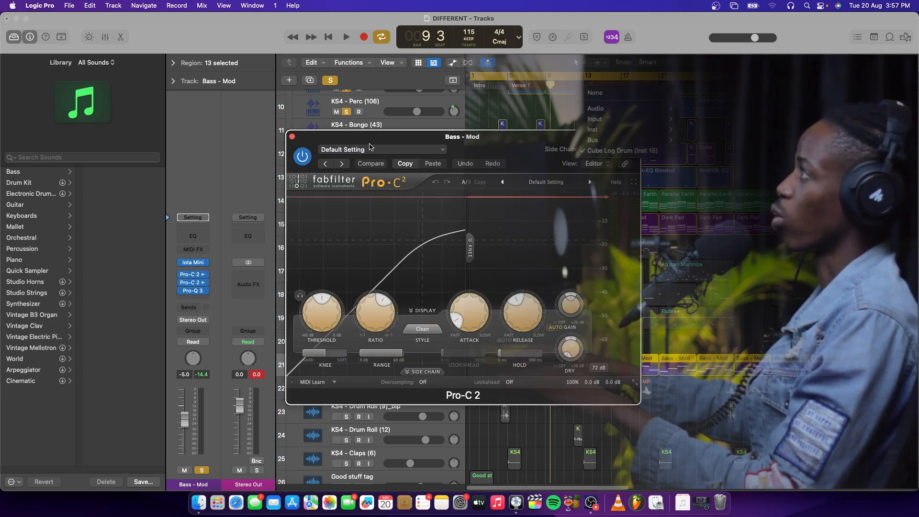
left_click(293, 139)
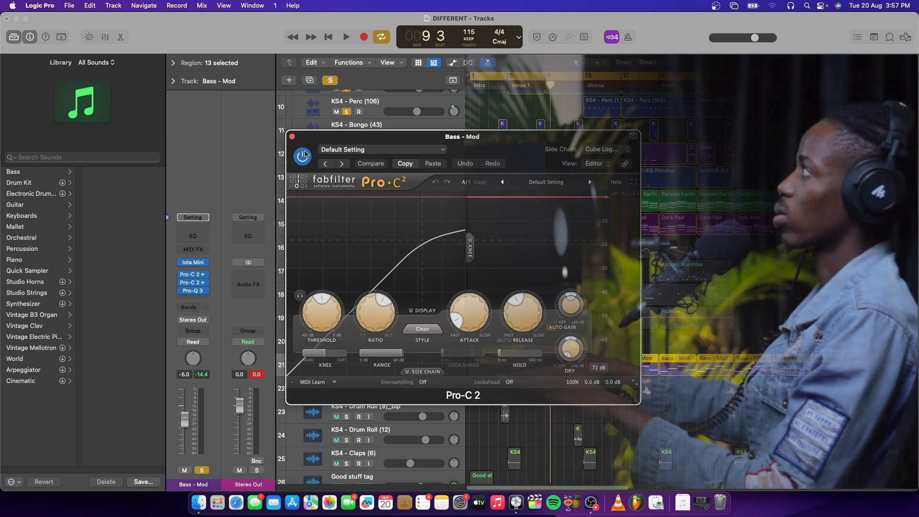
left_click(293, 137)
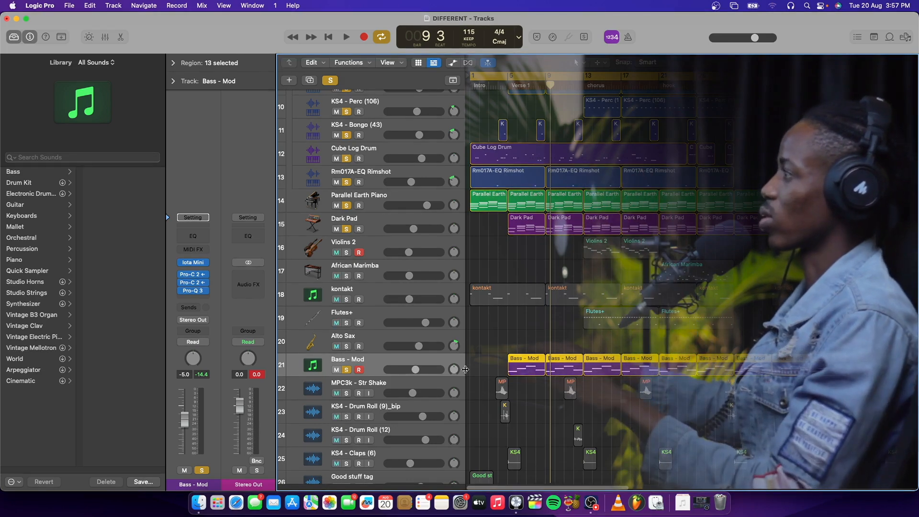
Step: Play from bar 9 while viewing the low cut in the bass track's Pro-Q 3 equalizer, and close it
left_click(193, 293)
key("space")
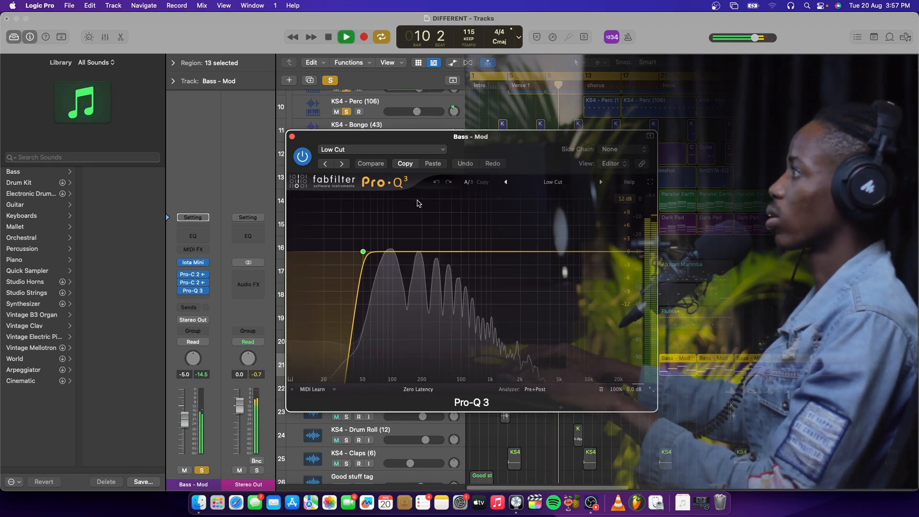
left_click(293, 138)
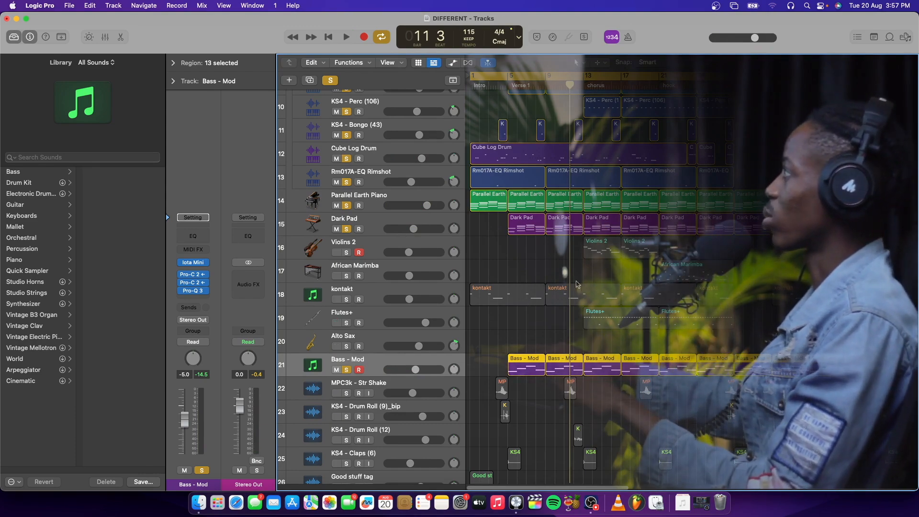
Step: Solo the kontakt track and return the playhead to the start of the arrangement
scroll(575, 296, "down", 2)
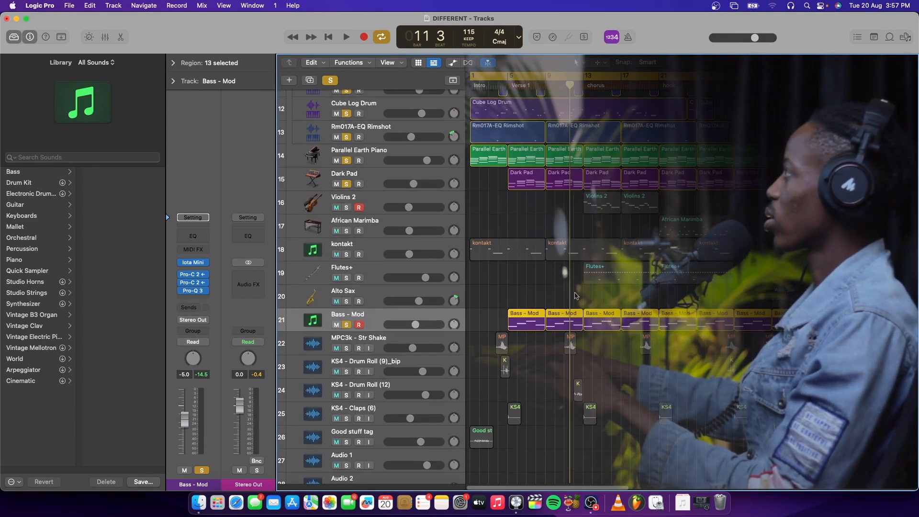
scroll(515, 293, "up", 1)
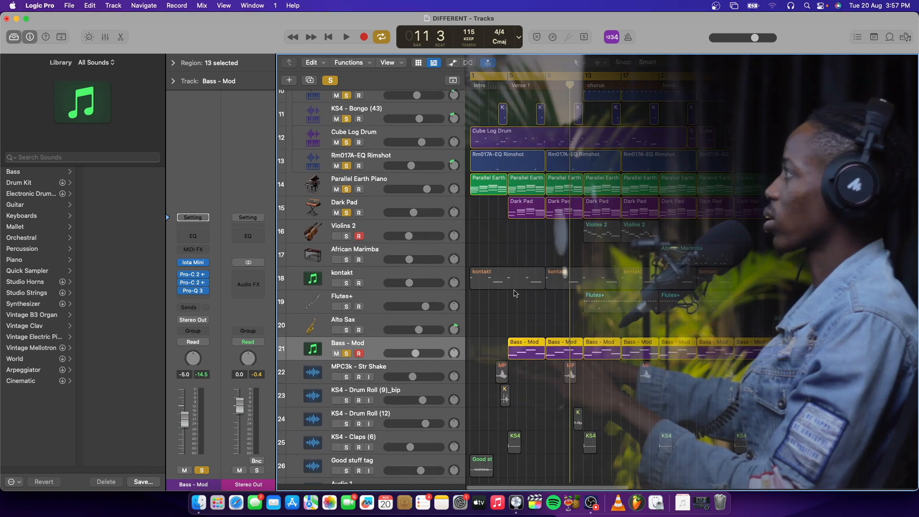
left_click(414, 275)
left_click(347, 283)
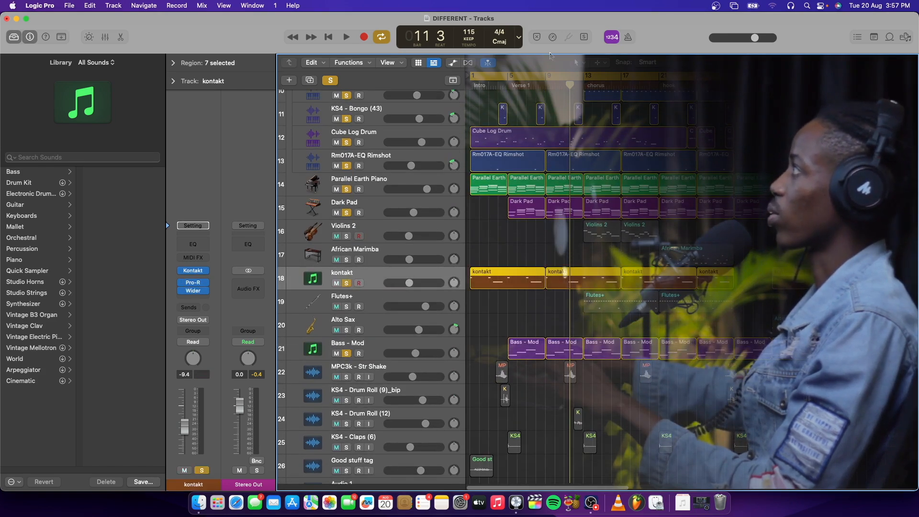
key("Return")
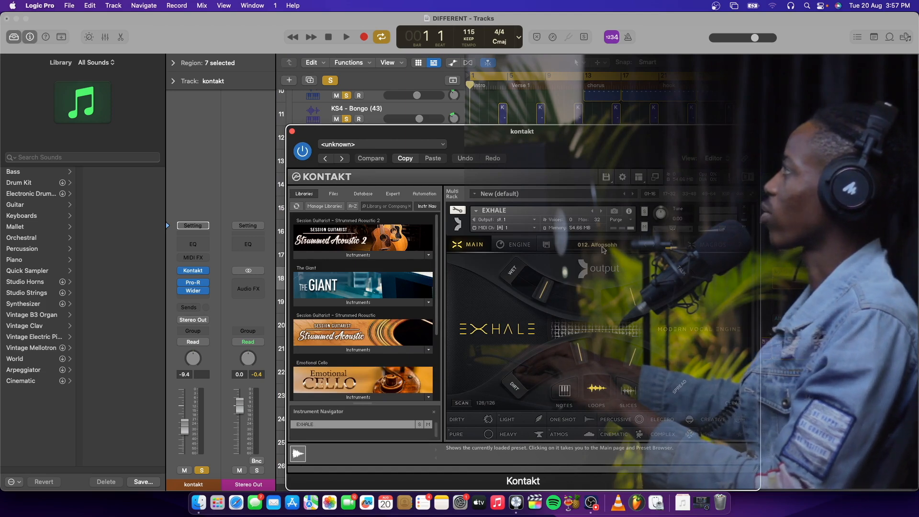
Step: View the Exhale preset list in the kontakt track's instrument, close it, and play the soloed tracks from the start
scroll(609, 307, "down", 3)
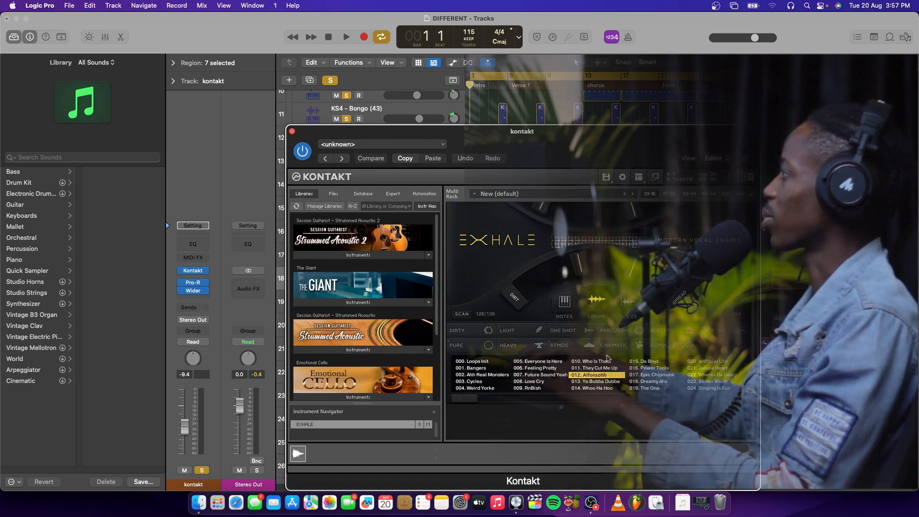
left_click(292, 132)
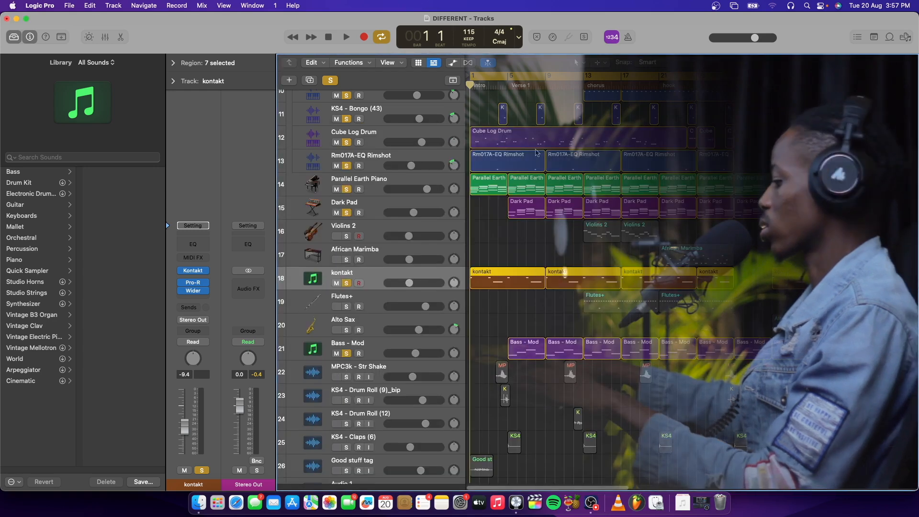
key("space")
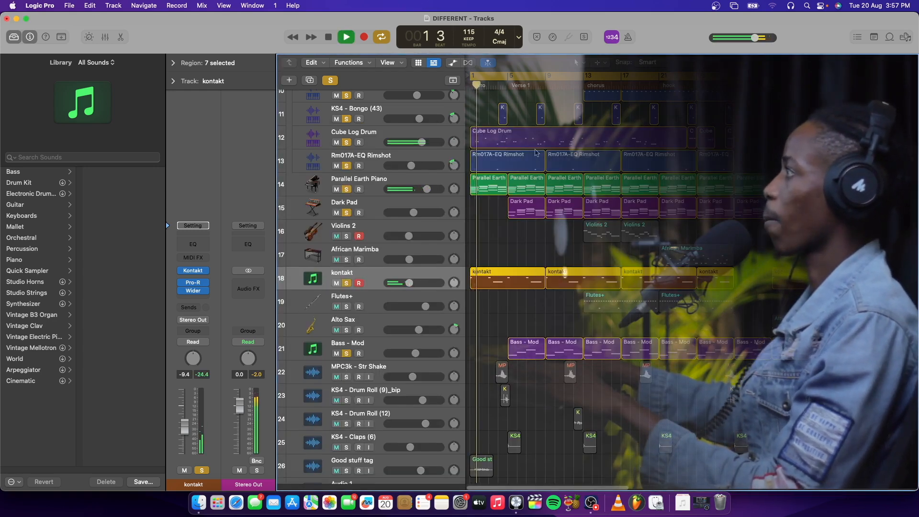
scroll(505, 259, "down", 2)
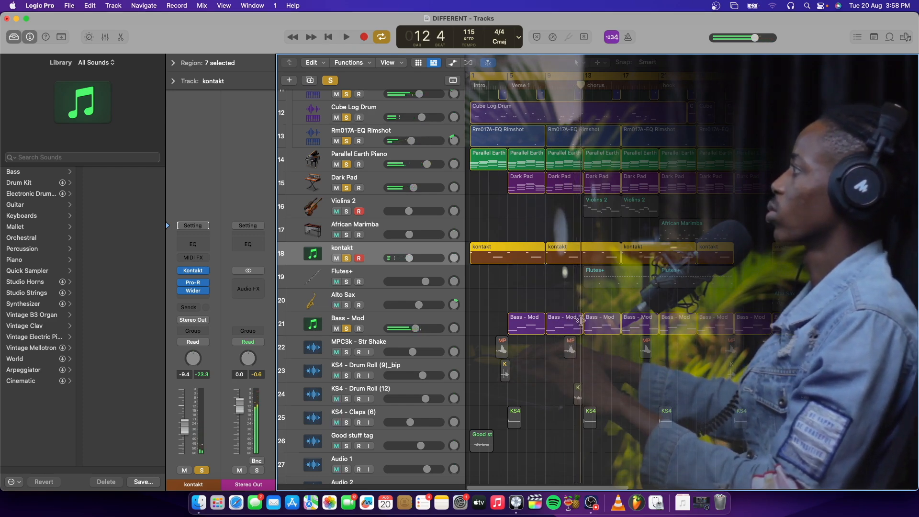
Step: Solo the Flutes+ track and play the soloed tracks from bar 12
scroll(436, 251, "down", 2)
left_click(436, 251)
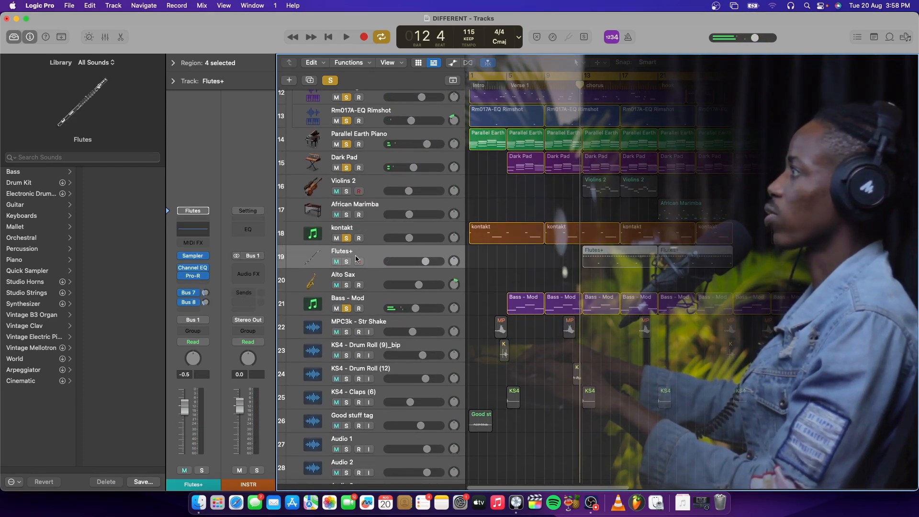
left_click(347, 261)
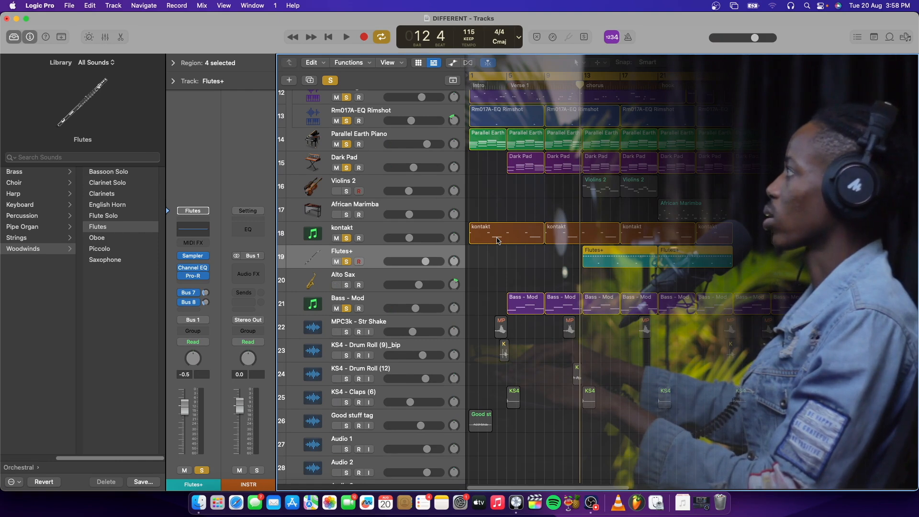
key("space")
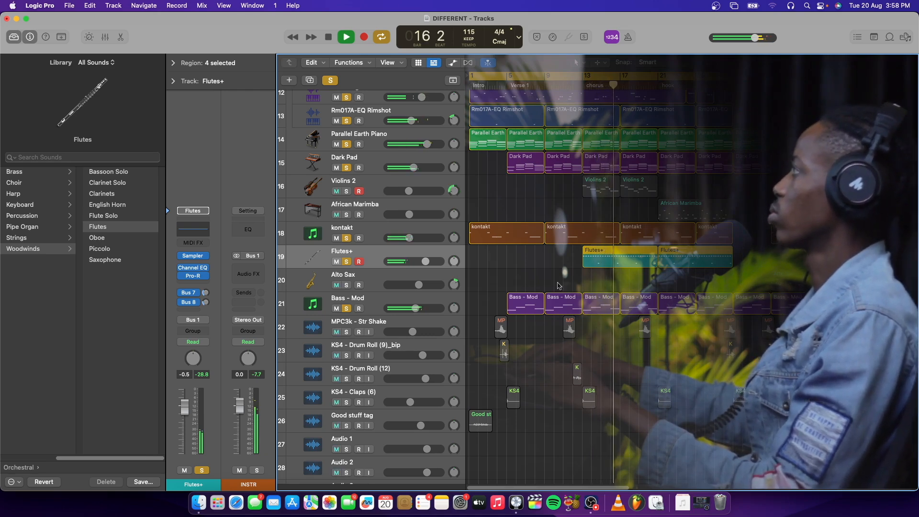
scroll(607, 271, "right", 5)
scroll(607, 271, "up", 2)
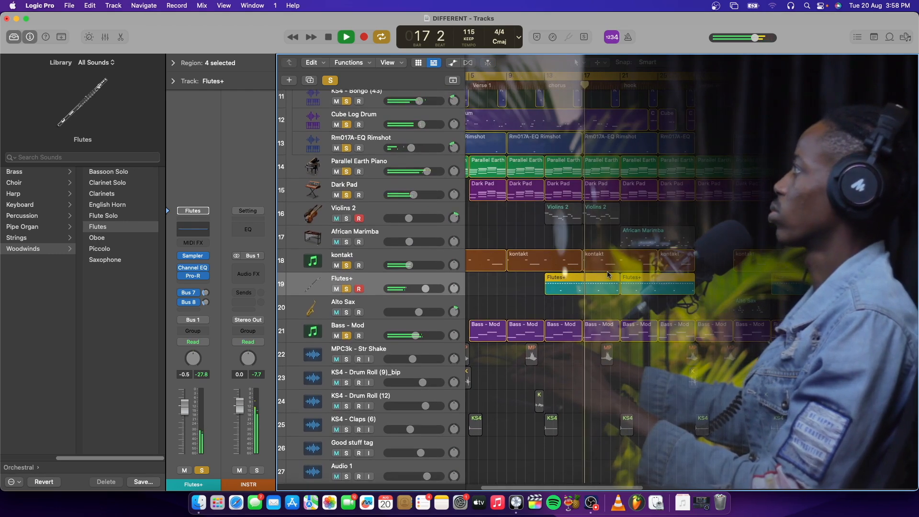
Step: Select the Violins 2 track without soloing it and play a short passage from bar 13
left_click(444, 234)
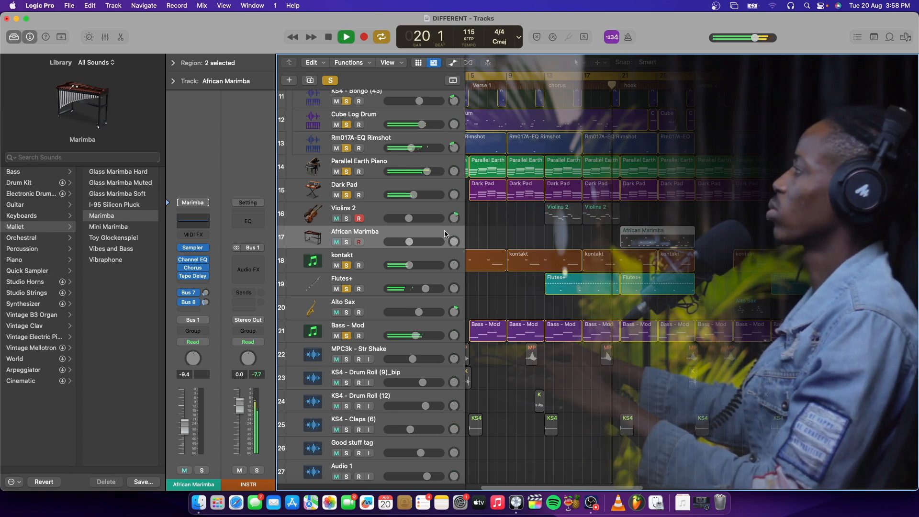
key("space")
left_click(442, 211)
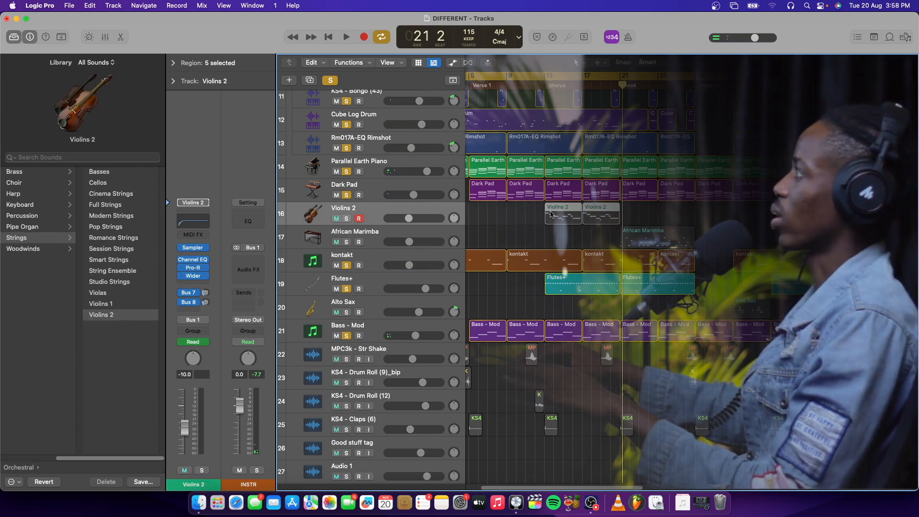
left_click(543, 82)
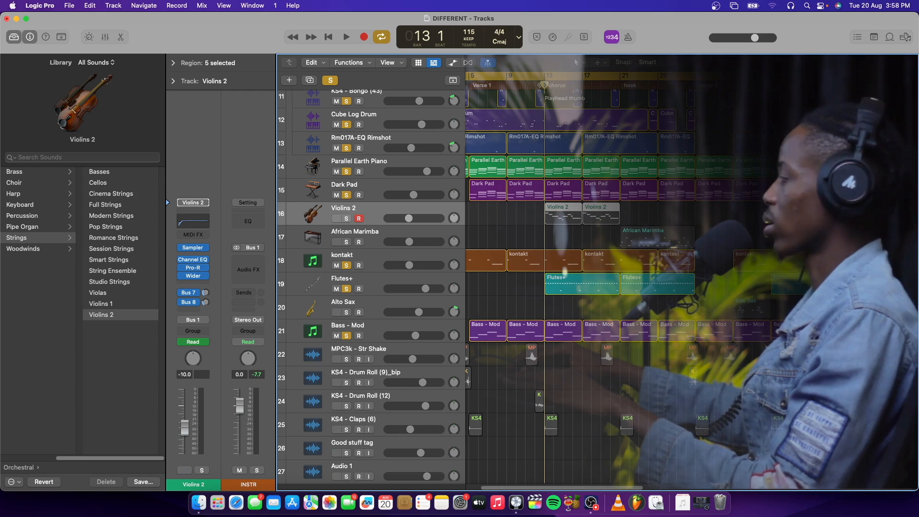
key("space")
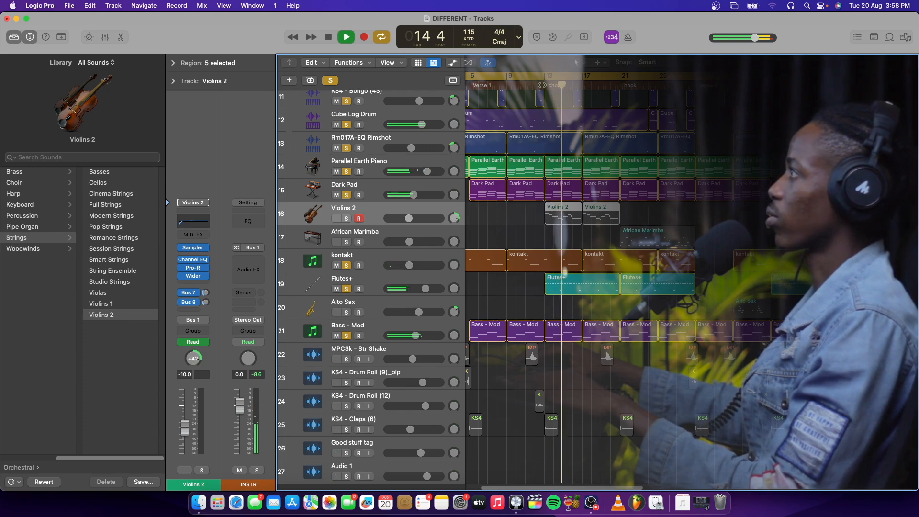
key("space")
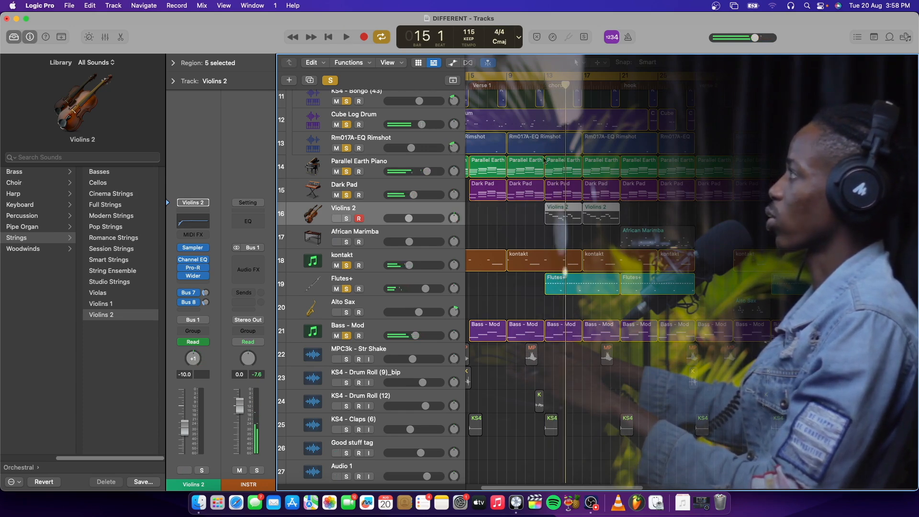
Step: Solo the African Marimba track and play the soloed tracks from bar 21
left_click(410, 233)
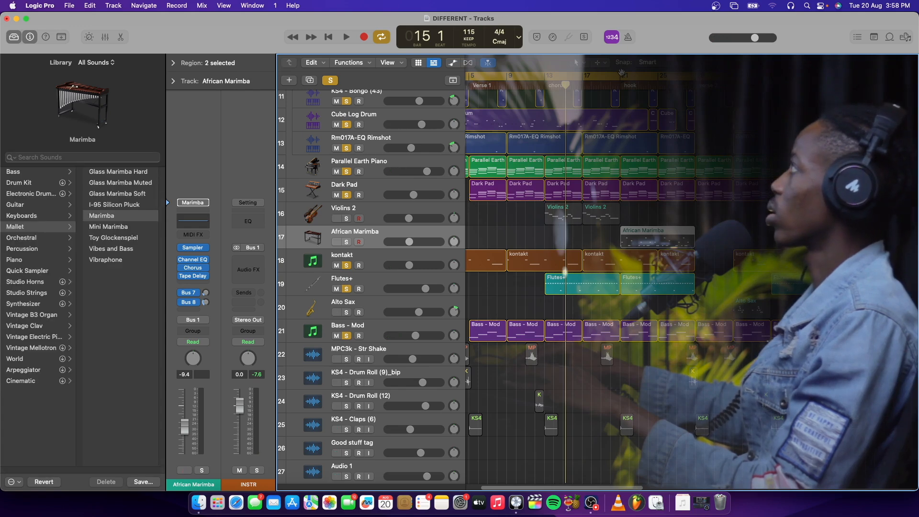
left_click(620, 86)
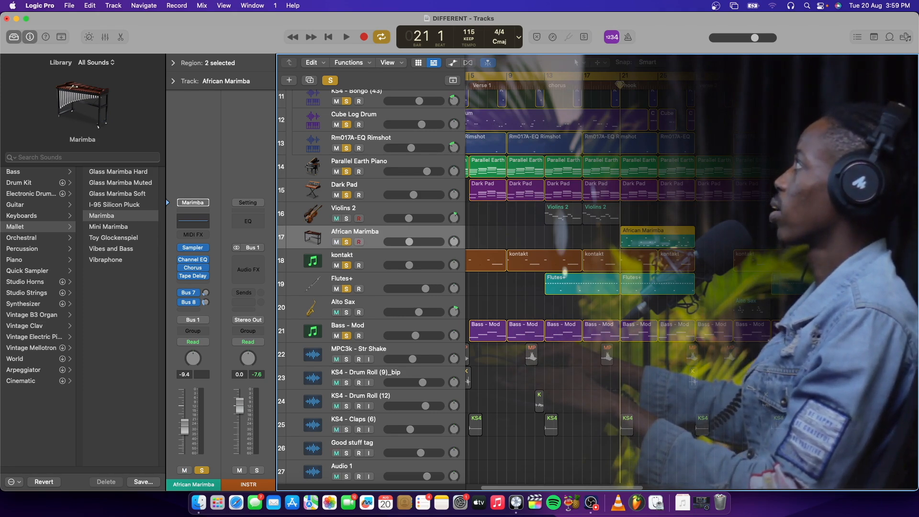
key("space")
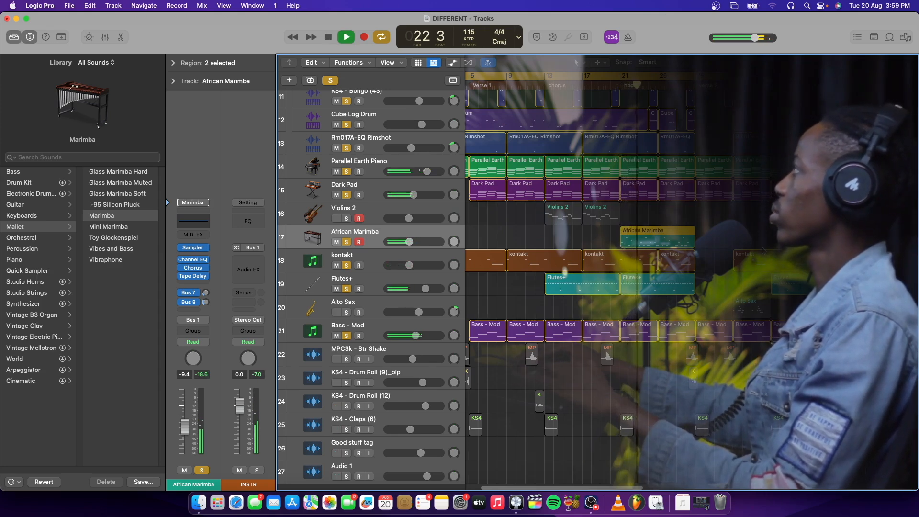
Step: Examine the regions from the hook through verse 2 into the following chorus during playback, and stop playing
scroll(764, 251, "right", 5)
scroll(764, 251, "down", 2)
scroll(764, 251, "left", 2)
scroll(763, 251, "down", 2)
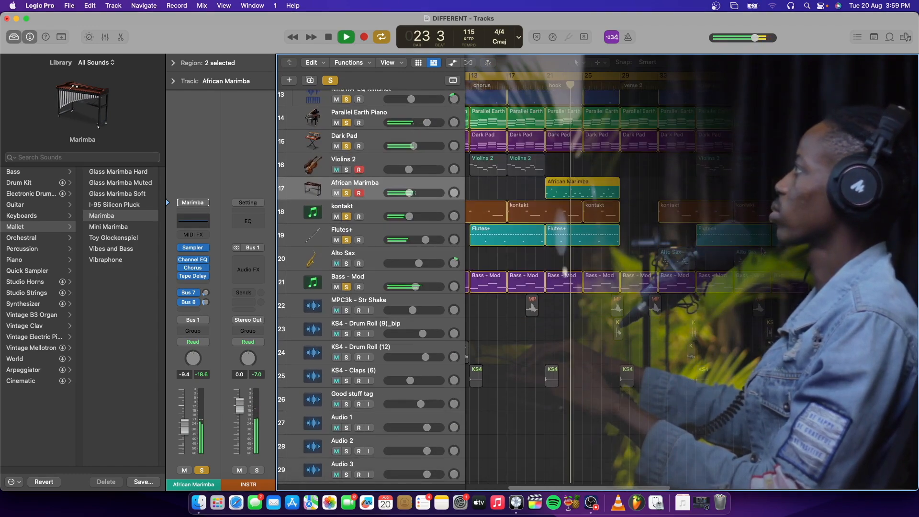
scroll(764, 250, "left", 2)
scroll(763, 251, "up", 2)
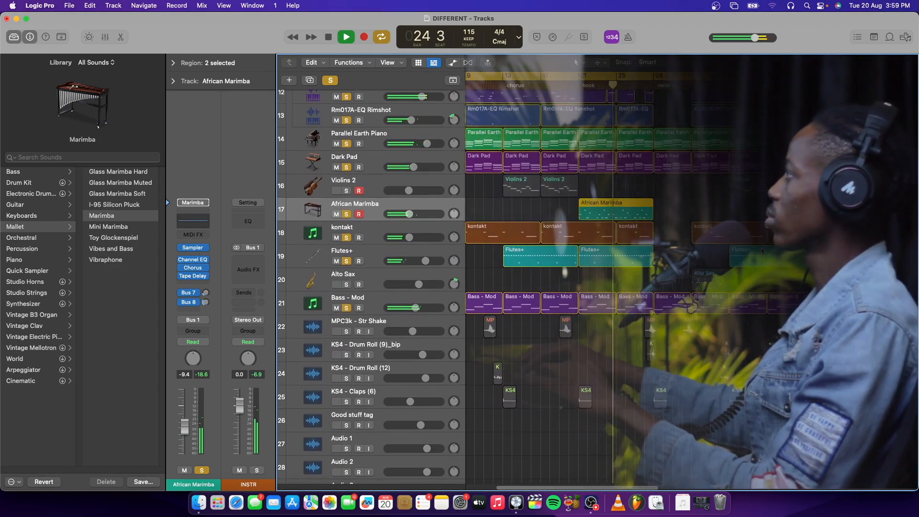
scroll(762, 251, "right", 3)
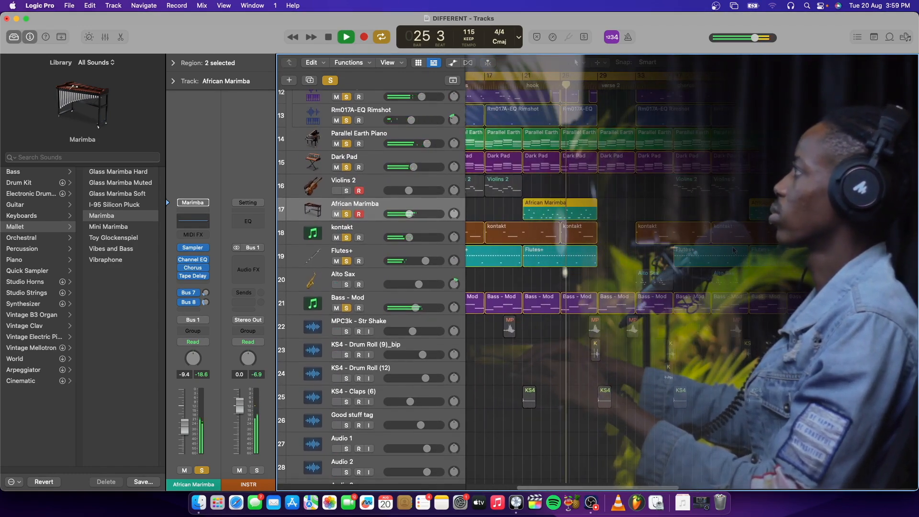
scroll(733, 250, "right", 3)
scroll(723, 250, "up", 2)
scroll(719, 251, "down", 1)
scroll(719, 250, "left", 1)
scroll(719, 251, "up", 1)
scroll(719, 251, "down", 1)
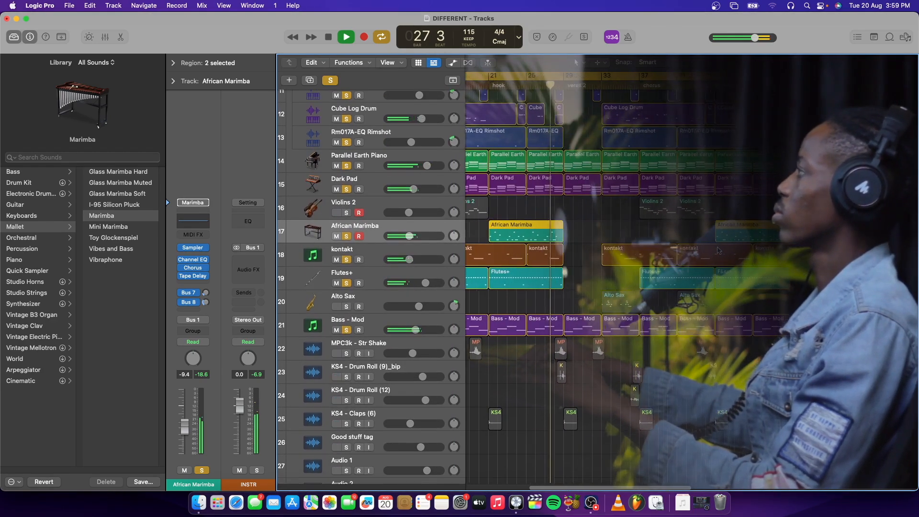
scroll(718, 250, "right", 1)
scroll(718, 251, "down", 1)
key("space")
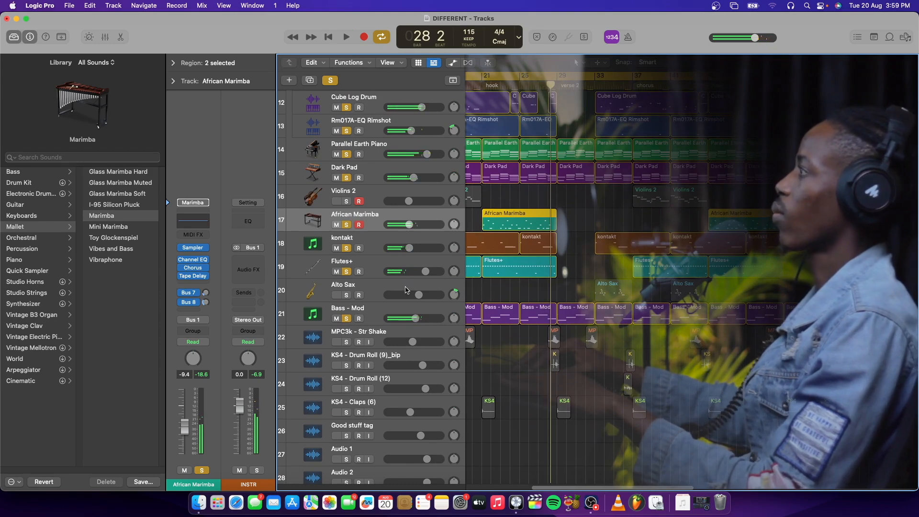
Step: Solo the Alto Sax track, play the soloed tracks from bar 33, and stop after its first region
left_click(406, 290)
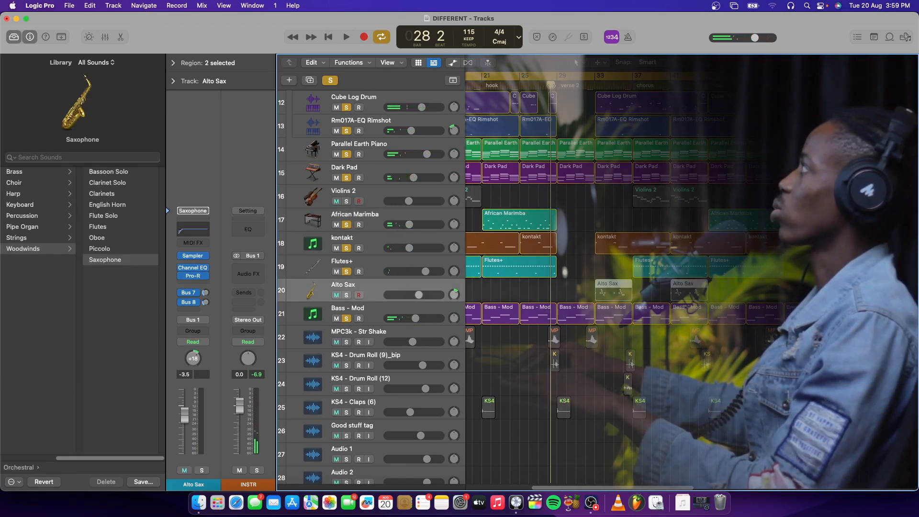
left_click_drag(552, 85, 598, 92)
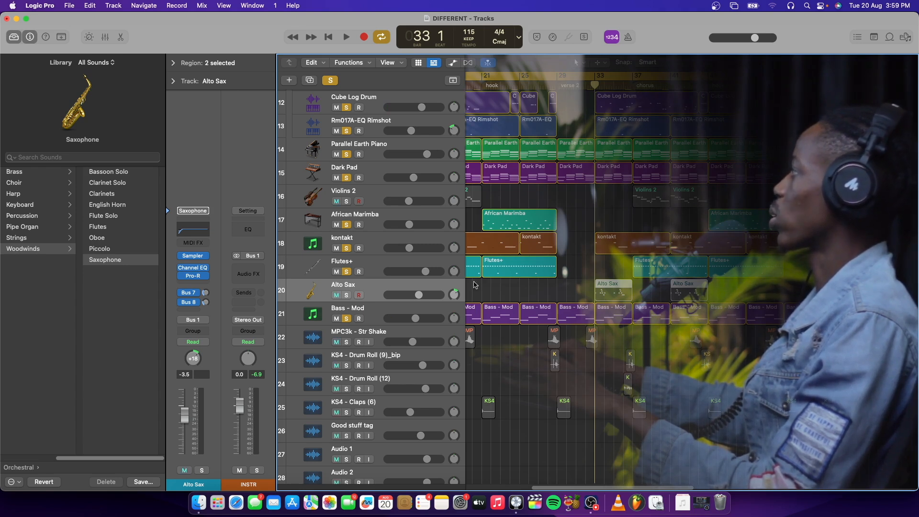
left_click(346, 295)
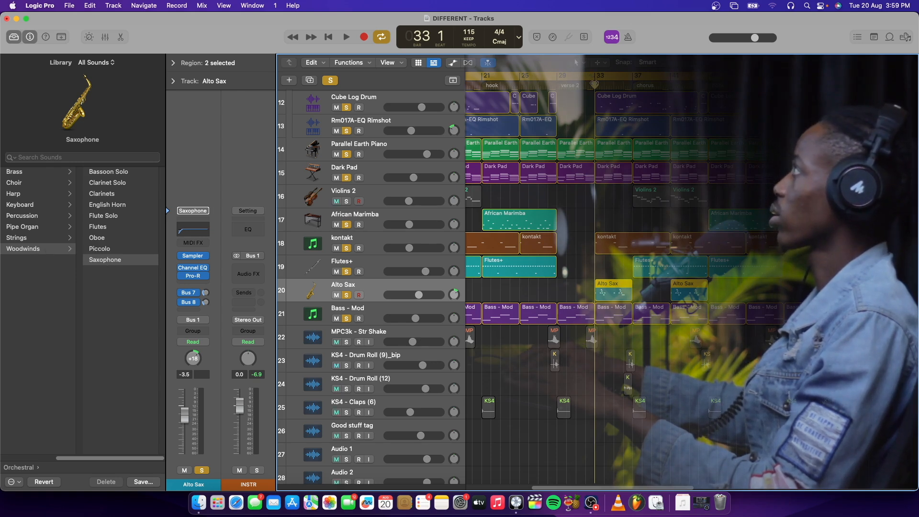
key("space")
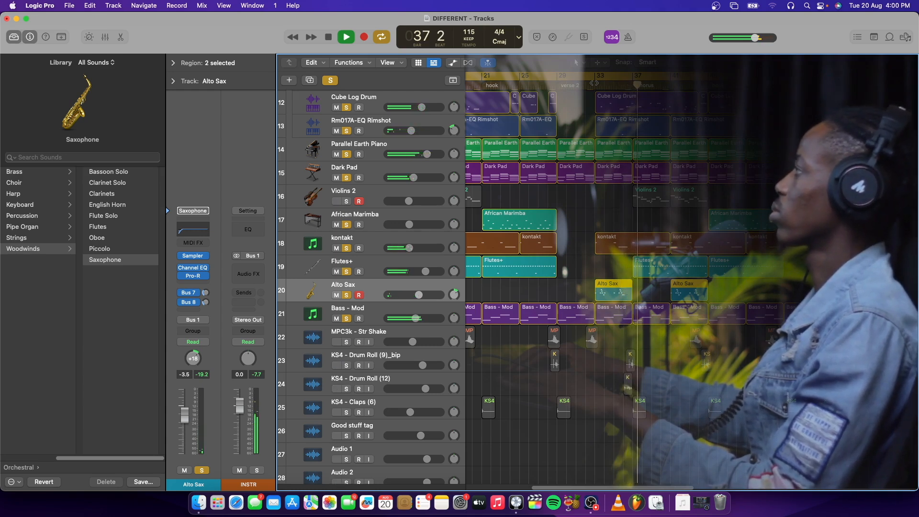
key("space")
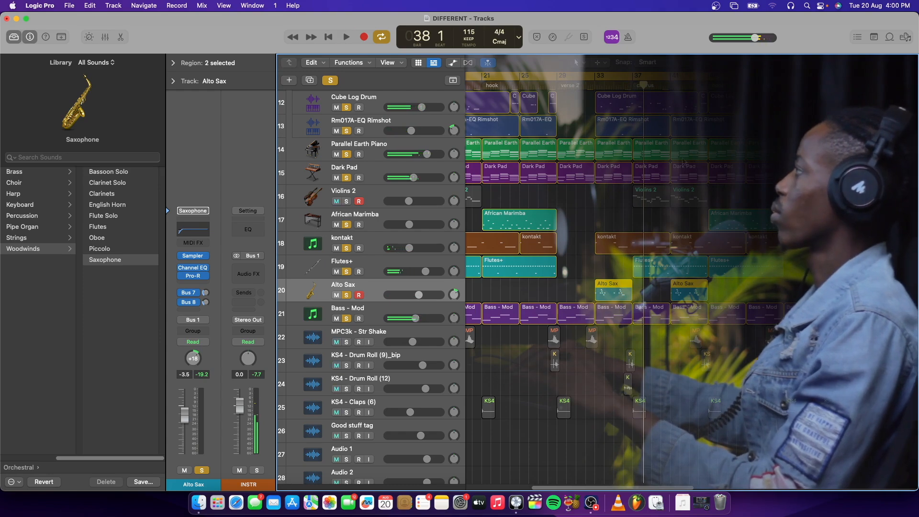
Step: Solo the Violins 2 track and play the soloed tracks from bar 12, just before the first chorus
scroll(689, 159, "left", 15)
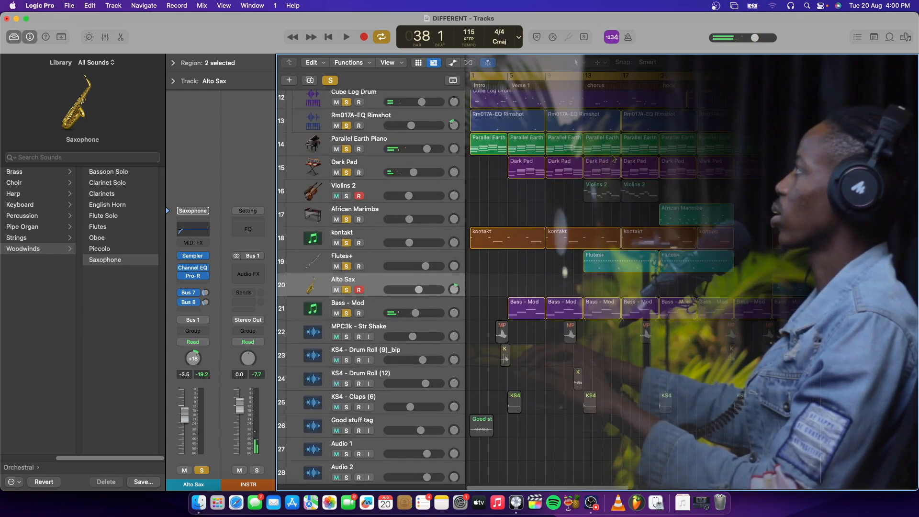
scroll(593, 119, "up", 2)
left_click(577, 77)
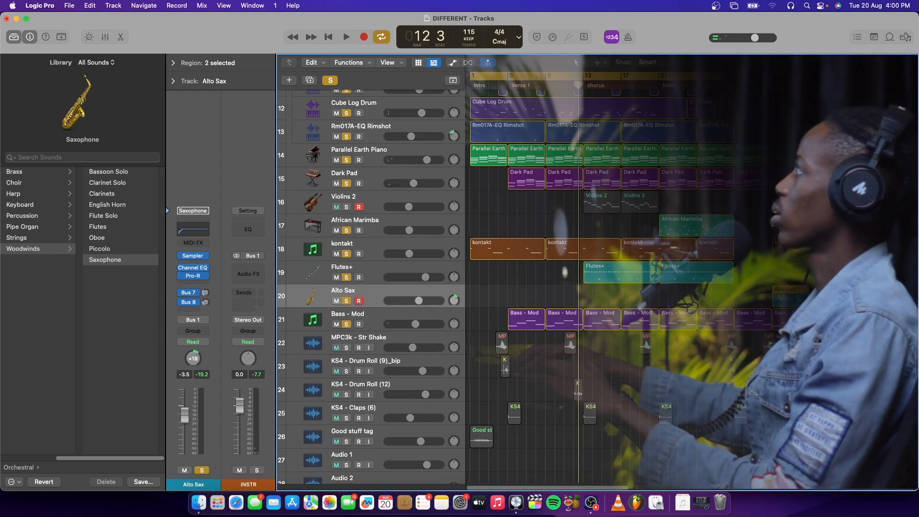
left_click(439, 196)
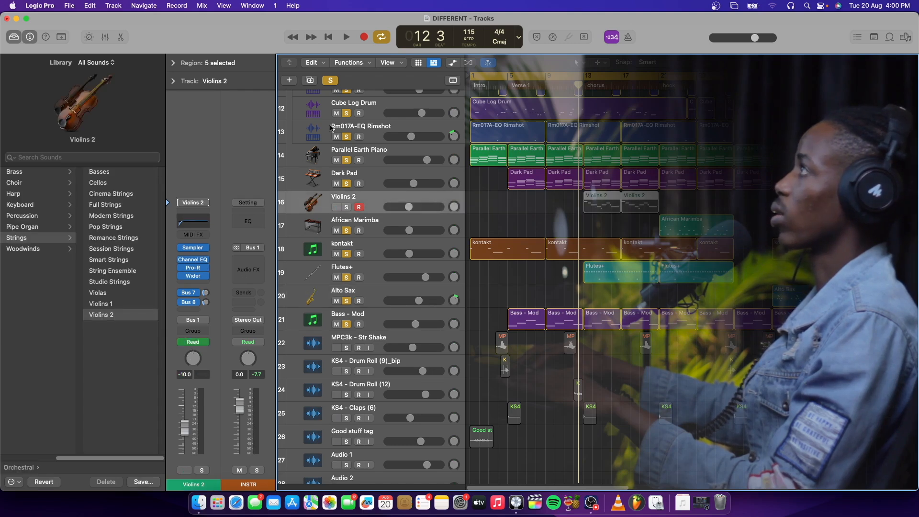
left_click(346, 207)
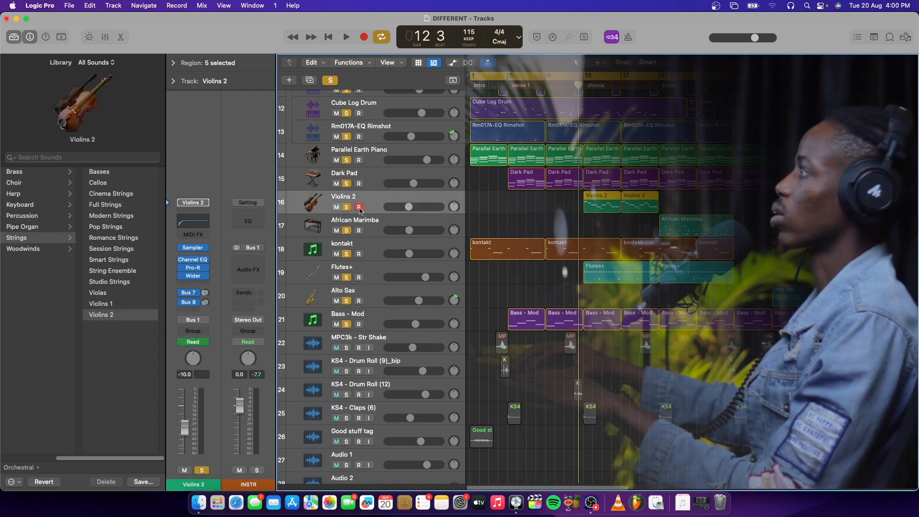
key("space")
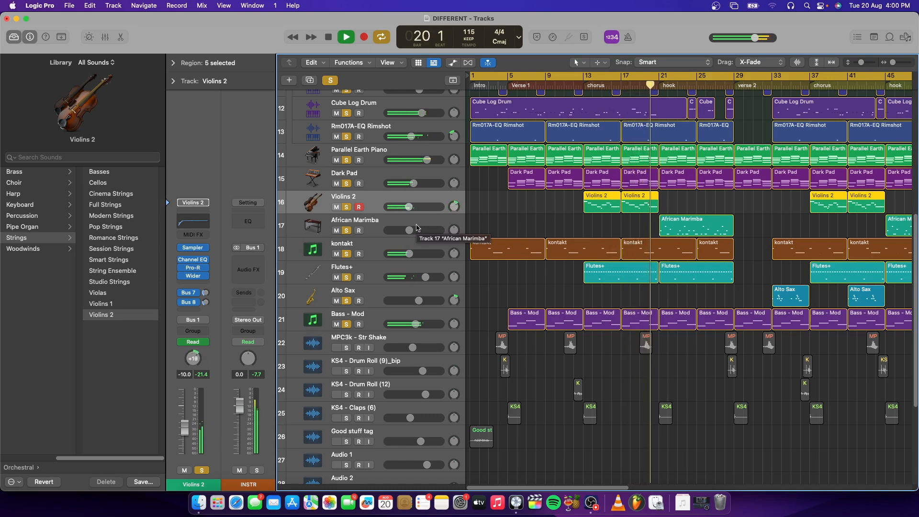
Step: Stop playback, return the playhead to bar 13 with the Violins 2 track selected, and hide the Library
key("space")
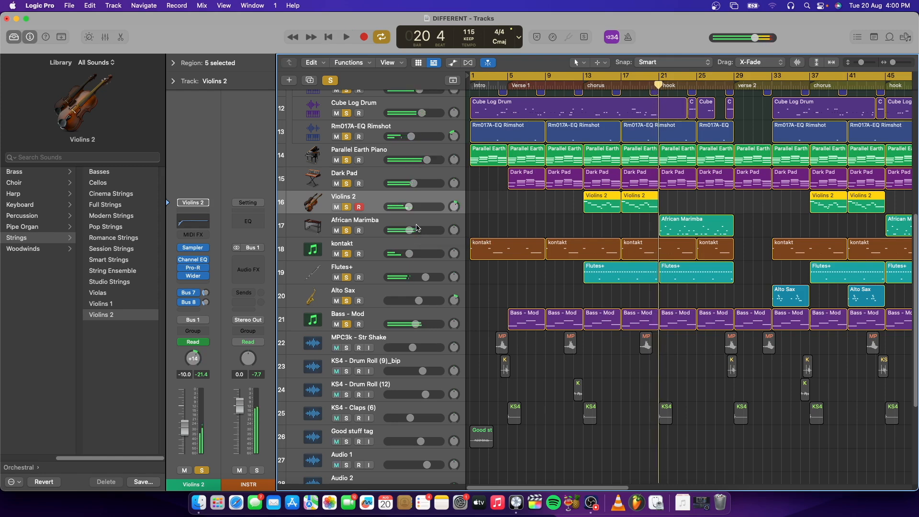
left_click(418, 226)
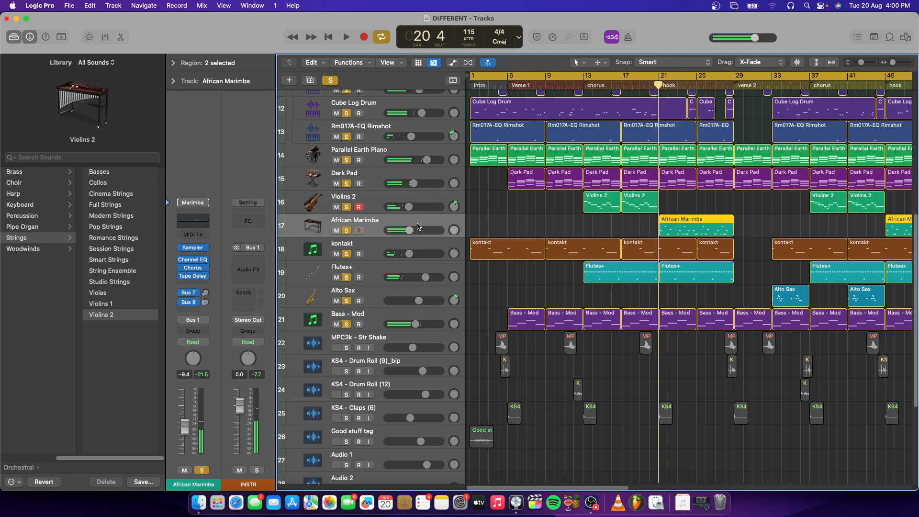
left_click(423, 199)
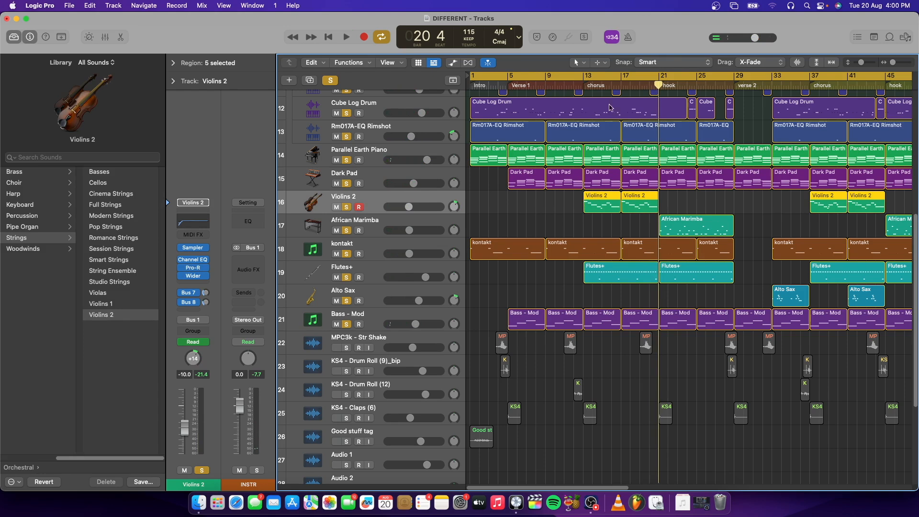
left_click(582, 90)
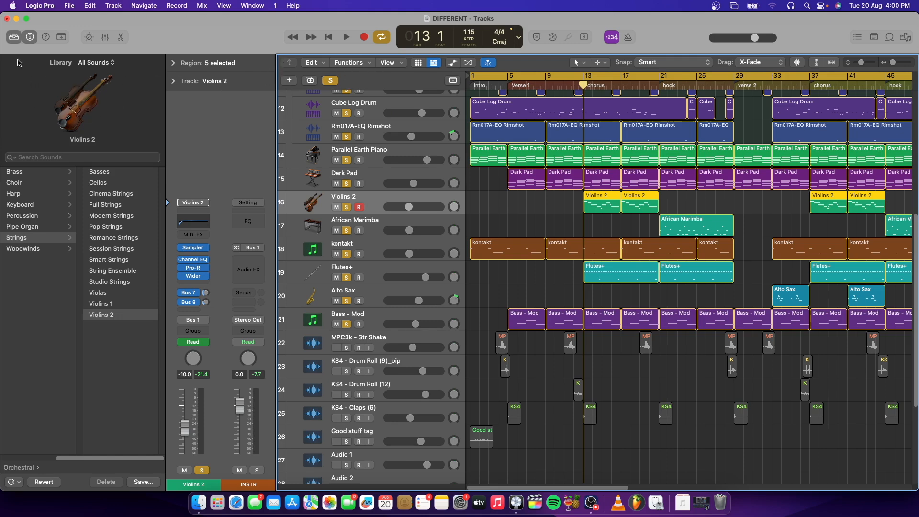
key("y")
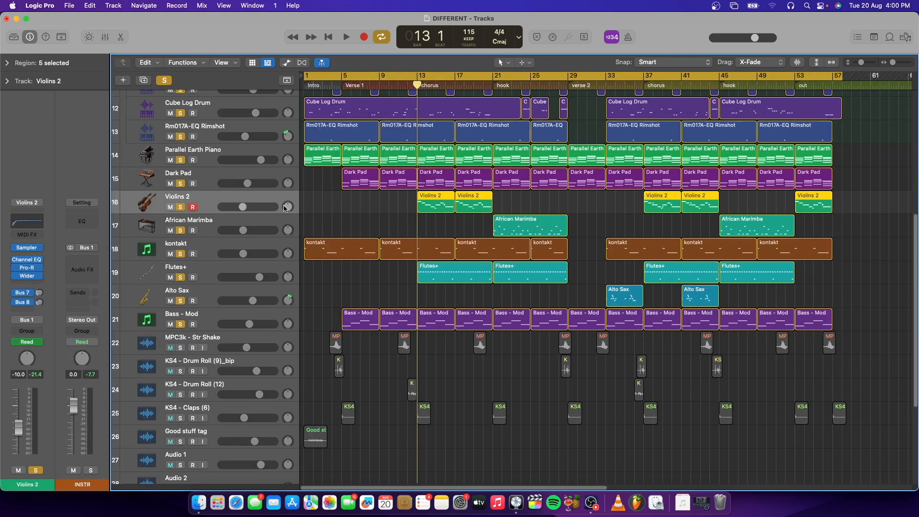
Step: Duplicate the Violins 2 track and copy its two first-chorus regions onto the duplicate without copying the automation data
left_click(143, 81)
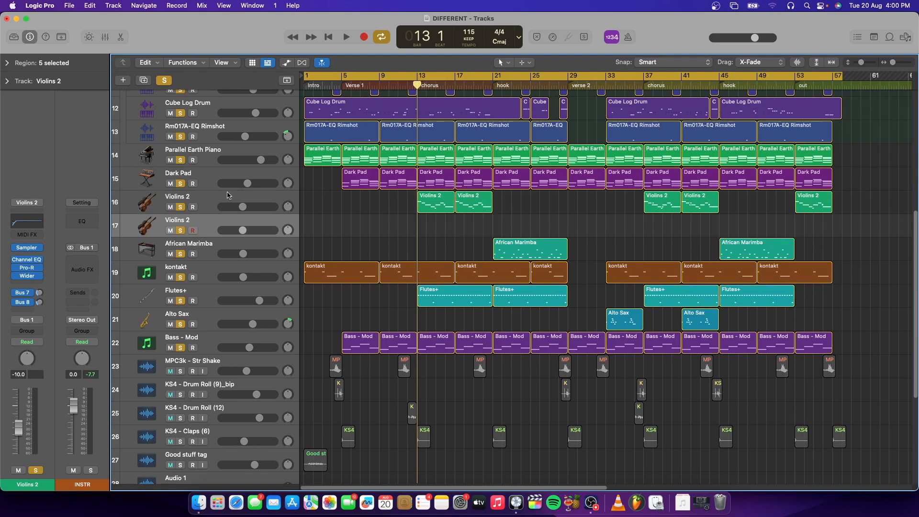
left_click_drag(514, 202, 408, 213)
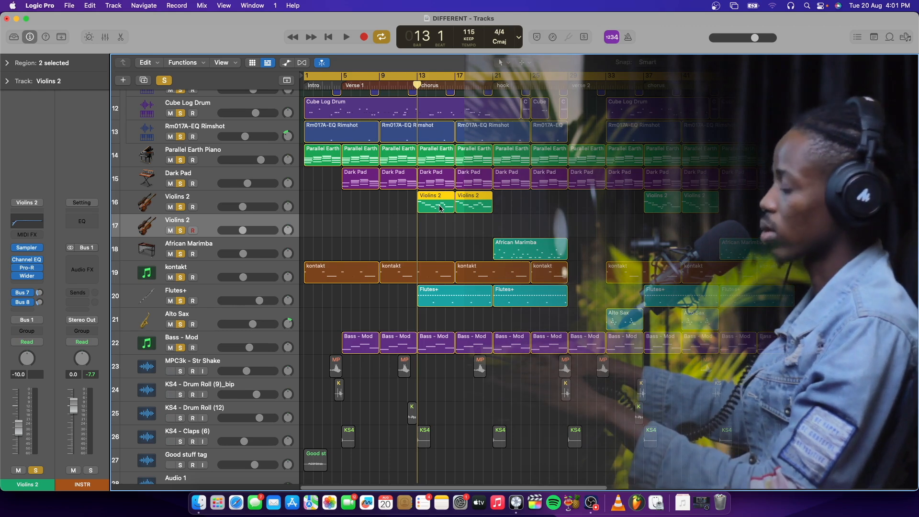
left_click_drag(444, 207, 440, 221)
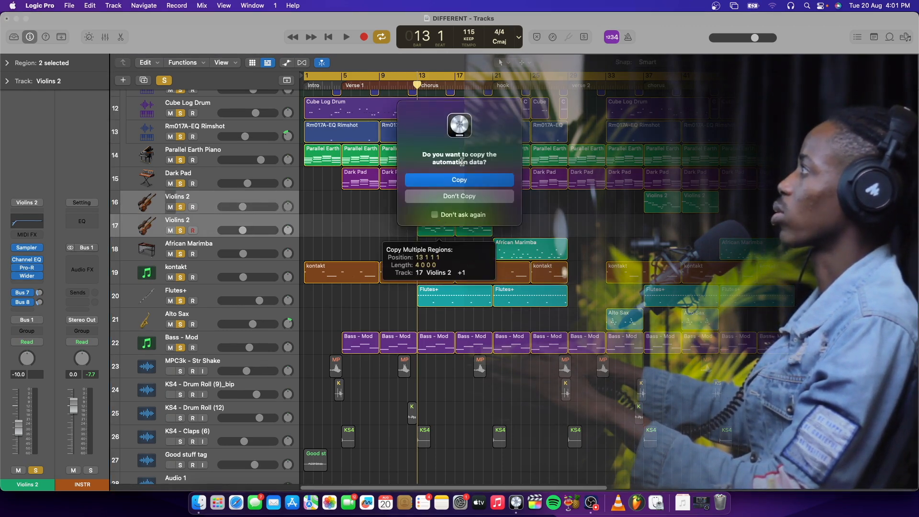
left_click(463, 195)
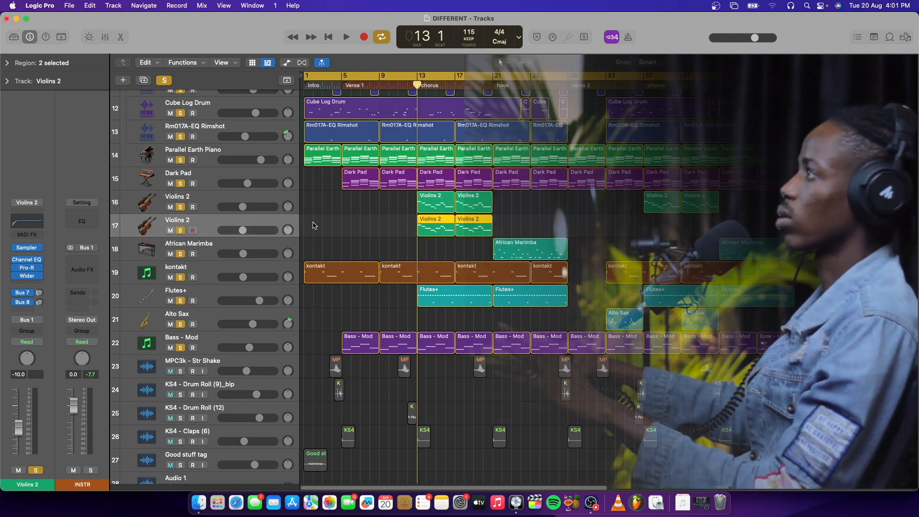
Step: Mute the original Violins 2 track, play the first chorus with the duplicate from just before bar 13, and return the playhead to bar 13
left_click(264, 203)
left_click(171, 207)
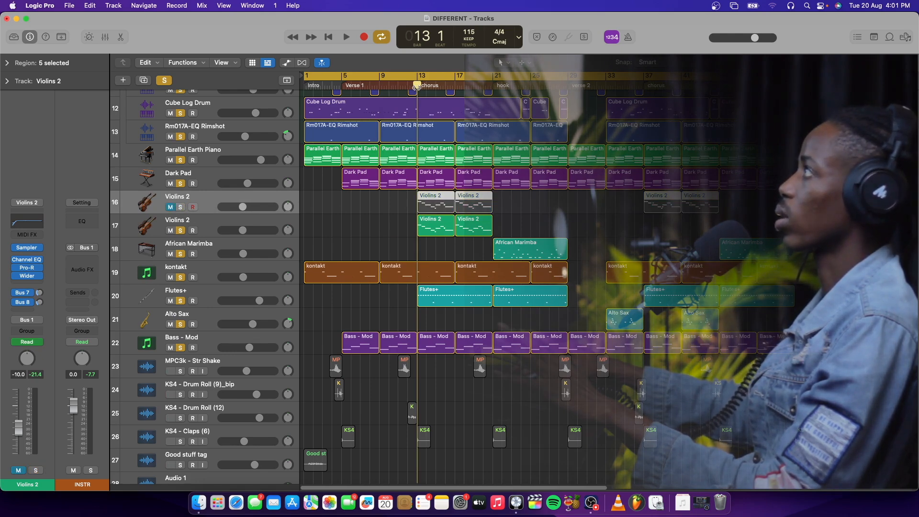
left_click(411, 87)
key("space")
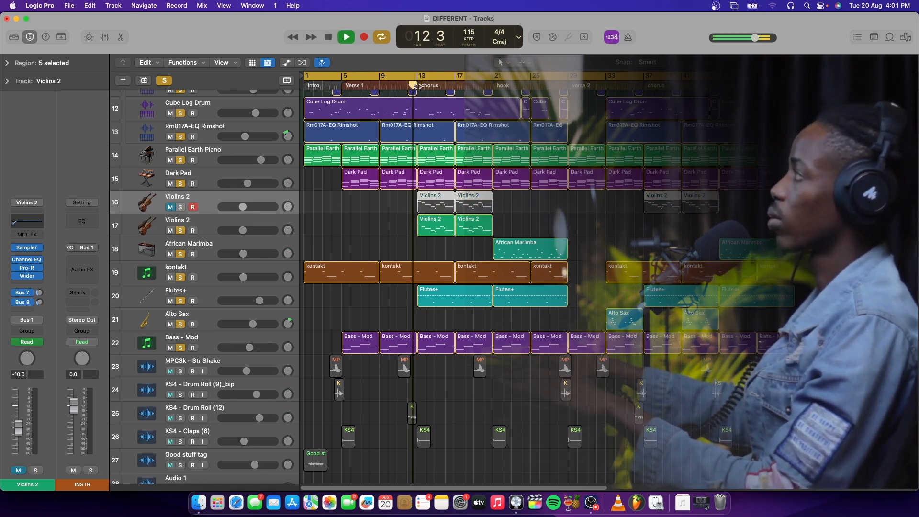
left_click(253, 221)
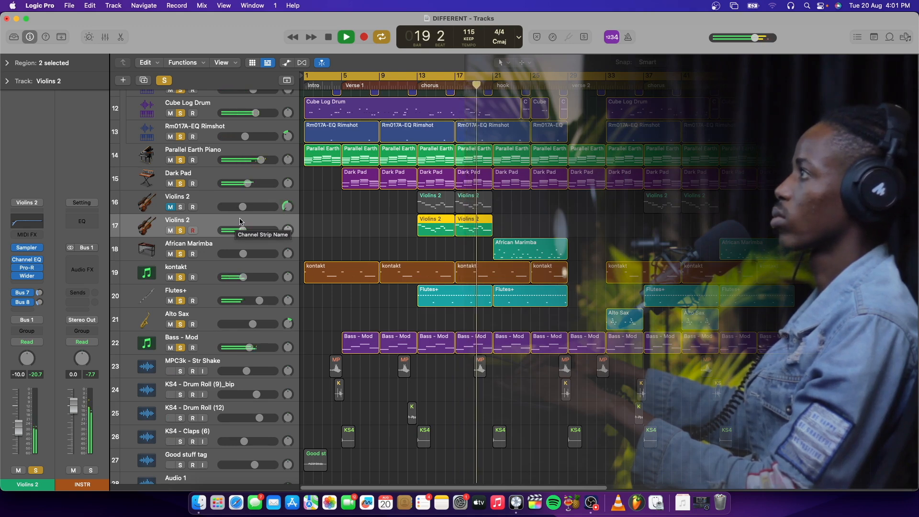
key("space")
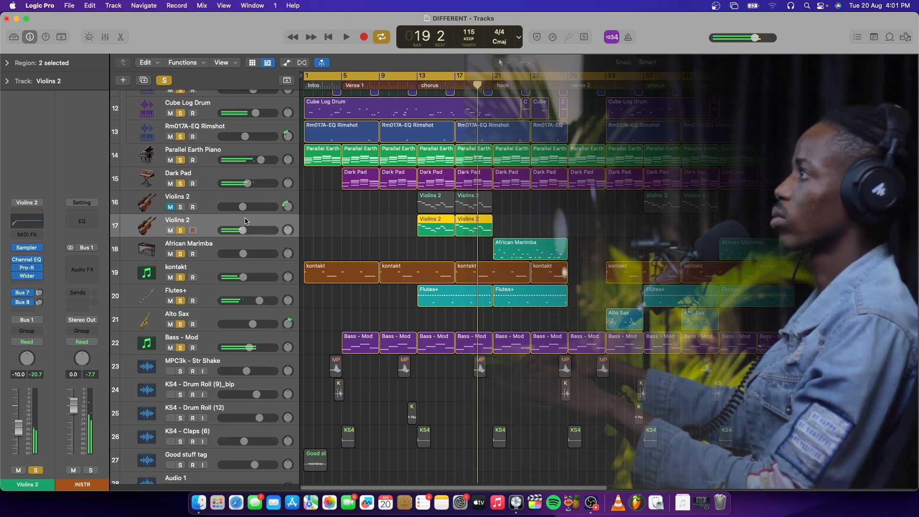
left_click(415, 92)
left_click(416, 87)
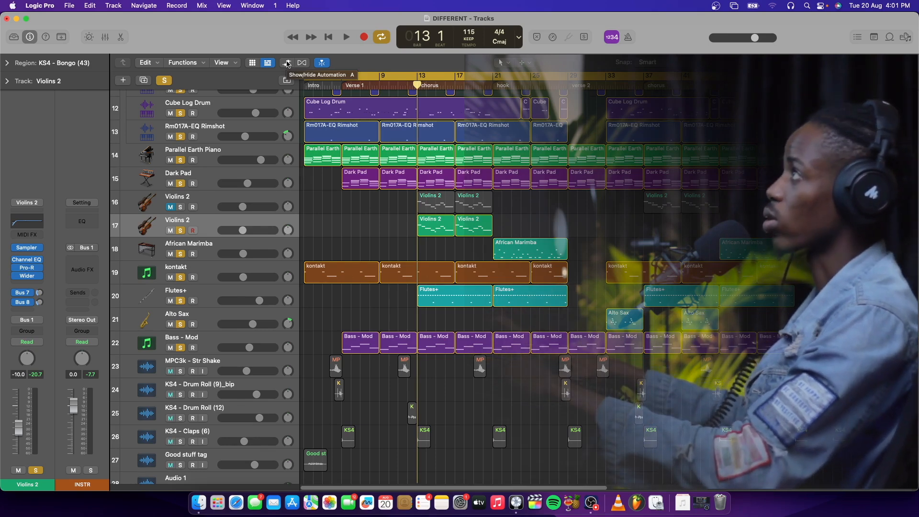
Step: Show track automation and choose Pan as the automation parameter of the duplicated Violins 2 track
left_click(287, 63)
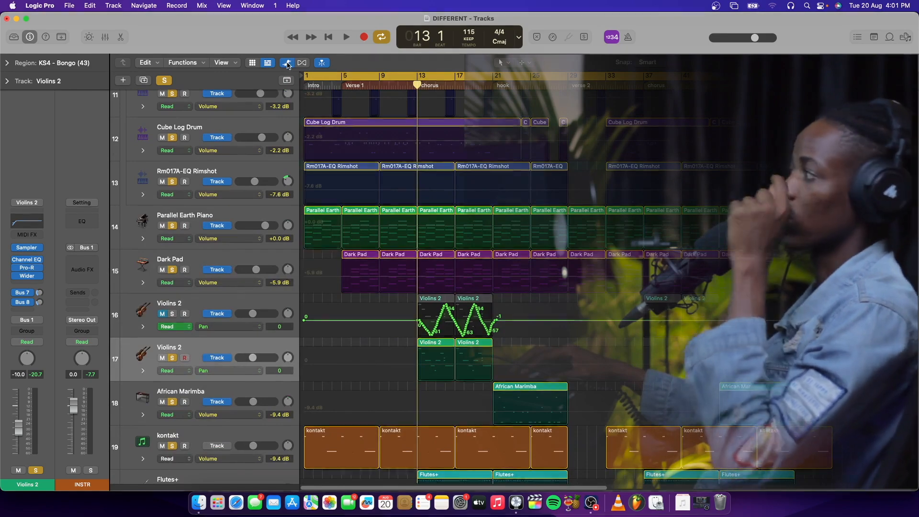
scroll(410, 307, "down", 2)
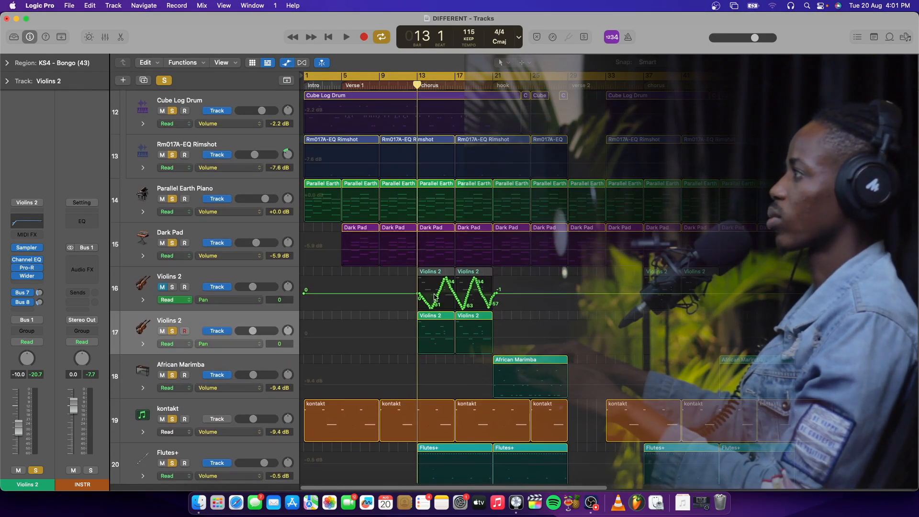
scroll(473, 293, "down", 1)
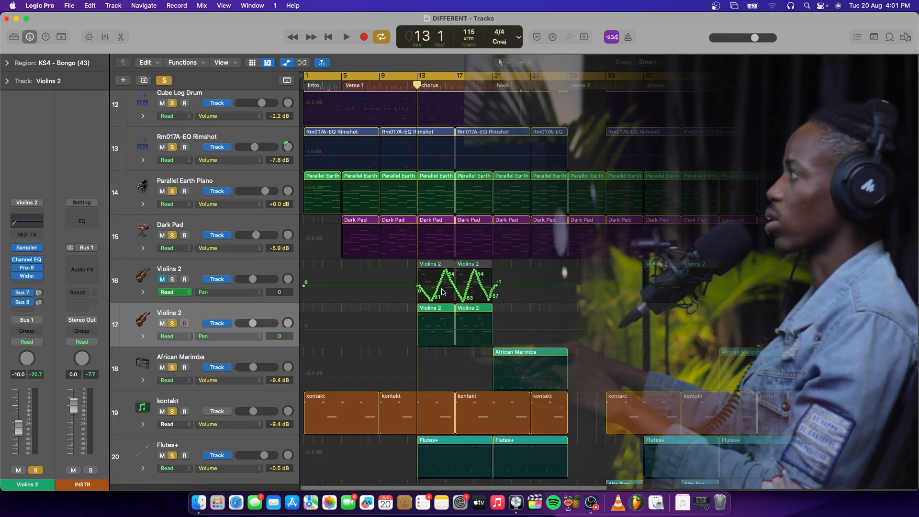
left_click(235, 302)
left_click(235, 328)
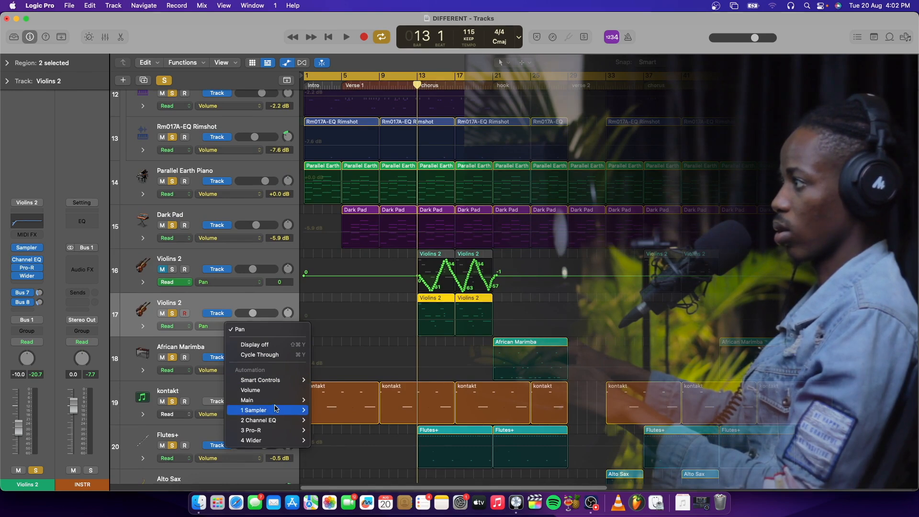
mouse_move(286, 400)
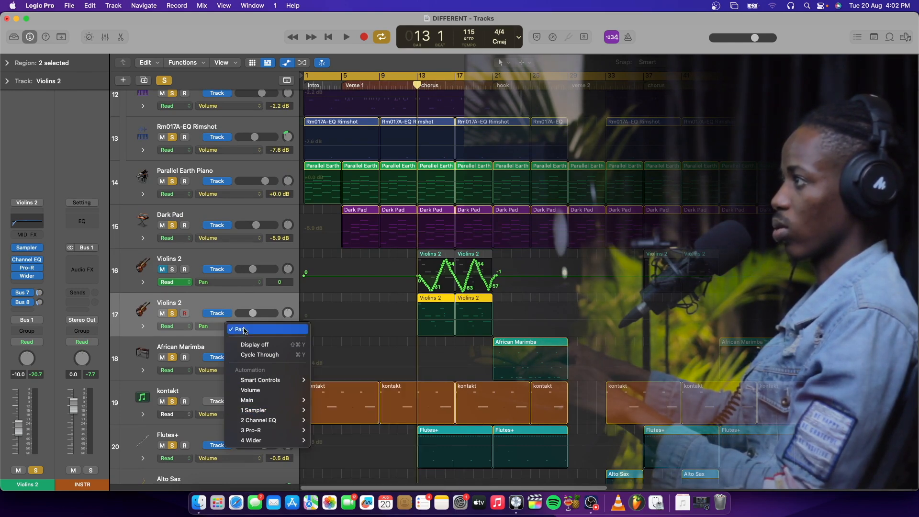
left_click(224, 307)
left_click(224, 326)
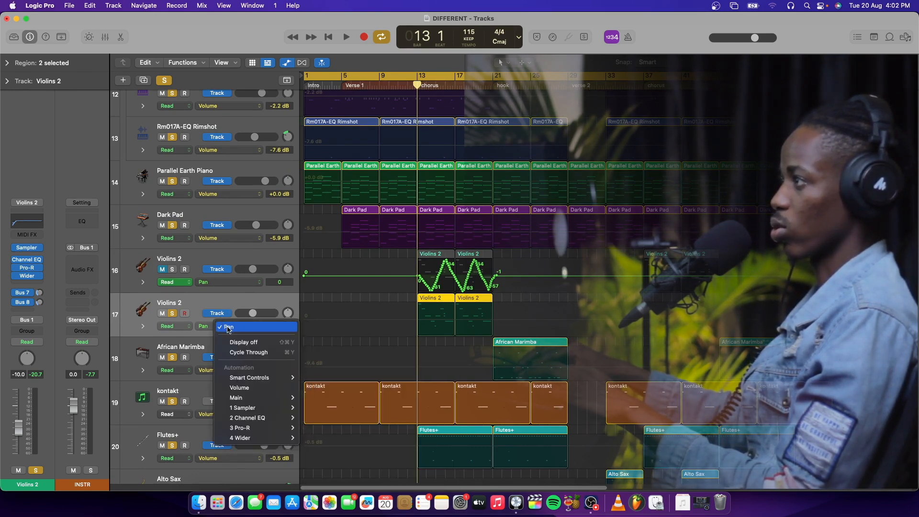
mouse_move(260, 398)
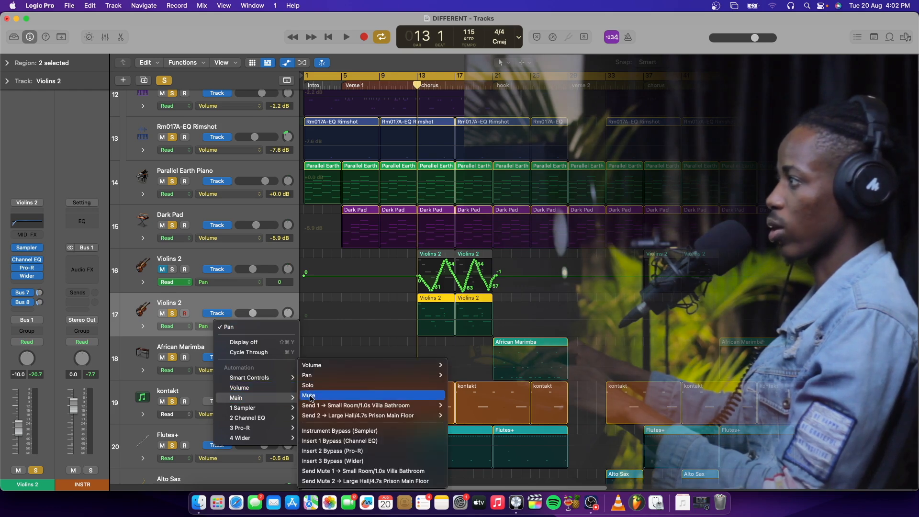
mouse_move(342, 373)
left_click(464, 376)
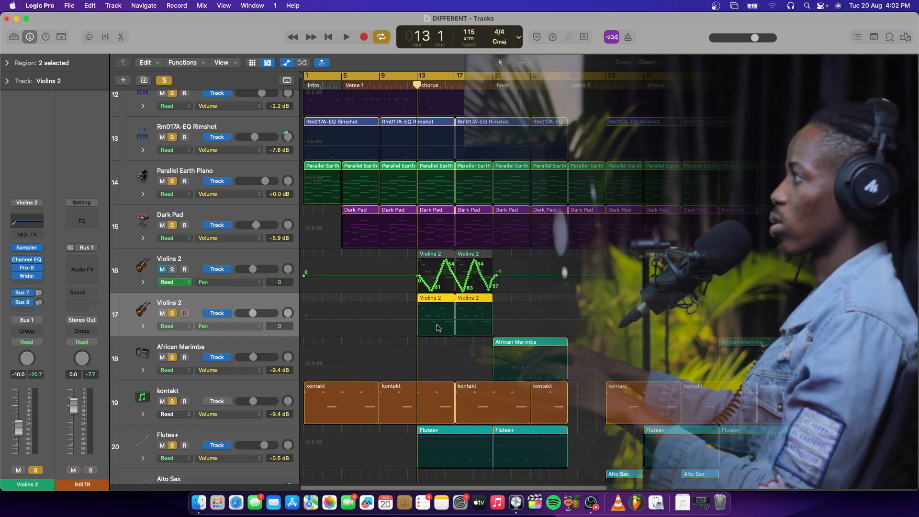
Step: Set the duplicated Violins 2 track to Touch mode and record side-to-side pan automation over its chorus regions, playing from bar 11
left_click(180, 329)
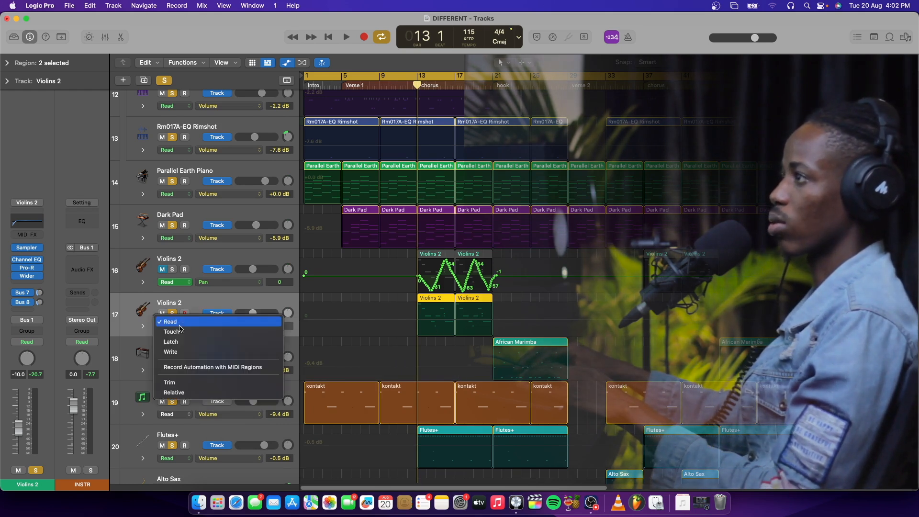
left_click(181, 336)
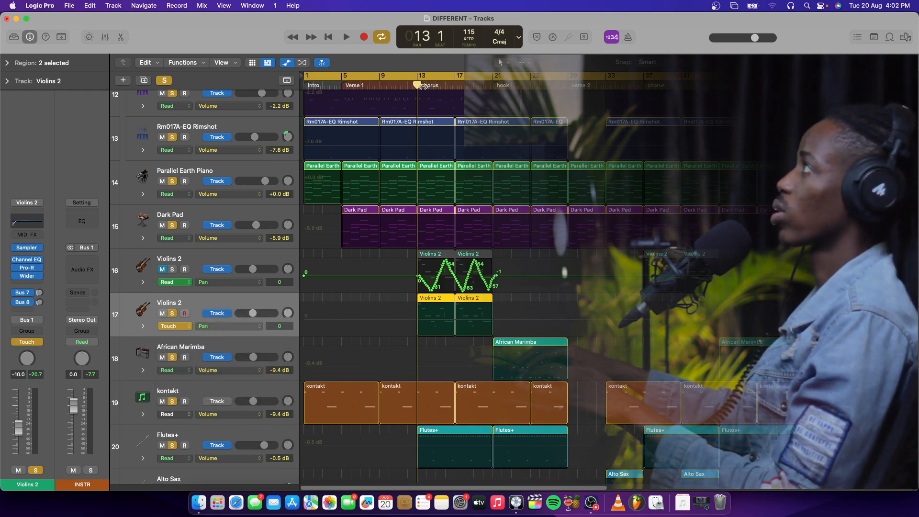
left_click_drag(417, 85, 399, 85)
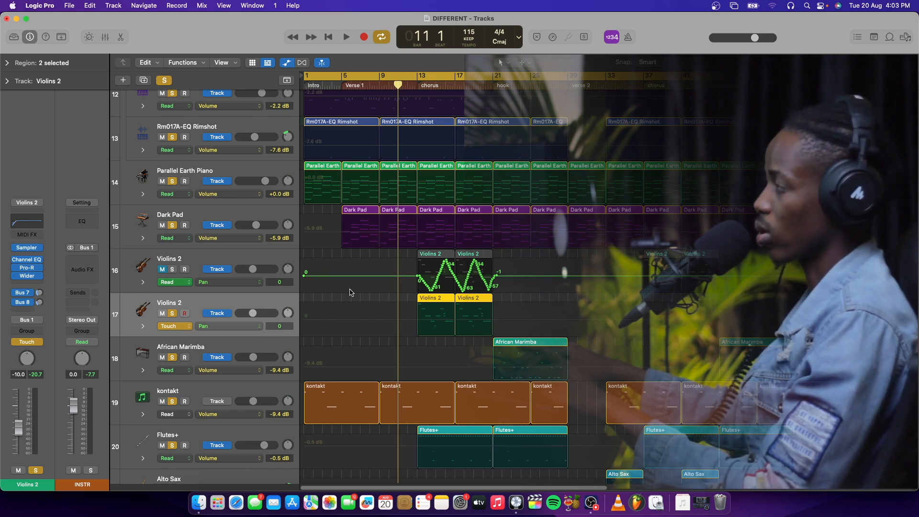
key("space")
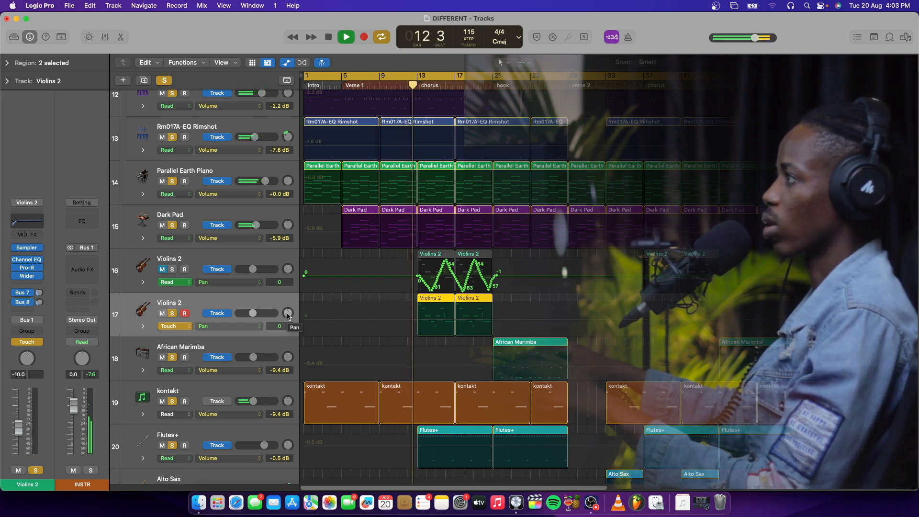
mouse_move(288, 315)
left_mouse_down()
mouse_move(288, 324)
mouse_move(289, 314)
left_mouse_up()
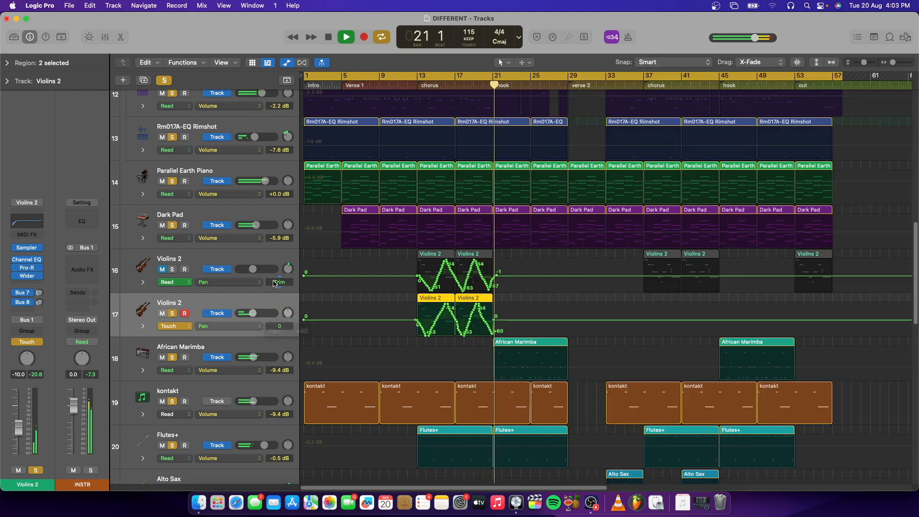
key("space")
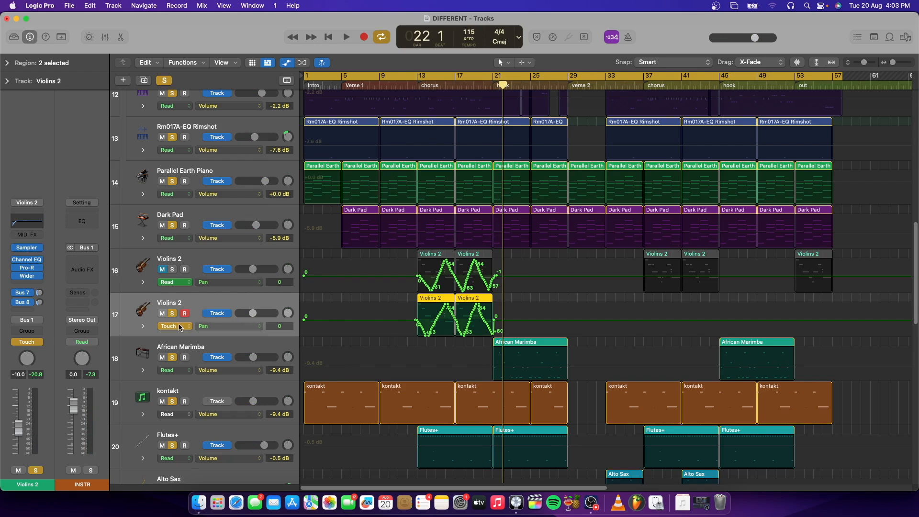
Step: Set the duplicated Violins 2 track's automation mode to Read and play back the recorded pan movement through the first chorus
left_click(179, 327)
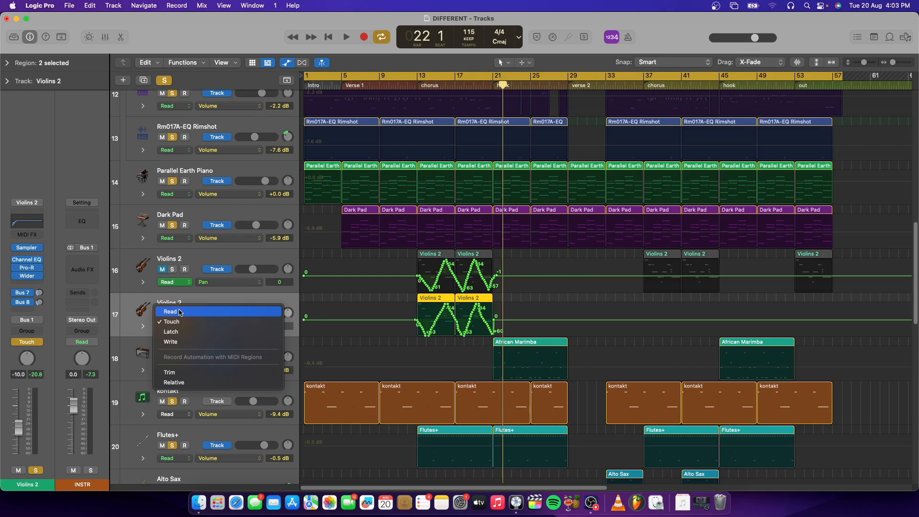
left_click(179, 313)
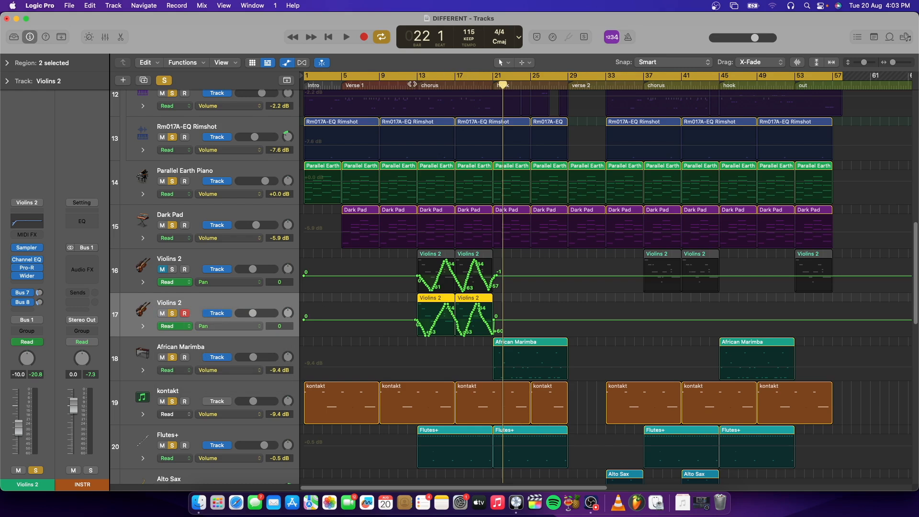
key("space")
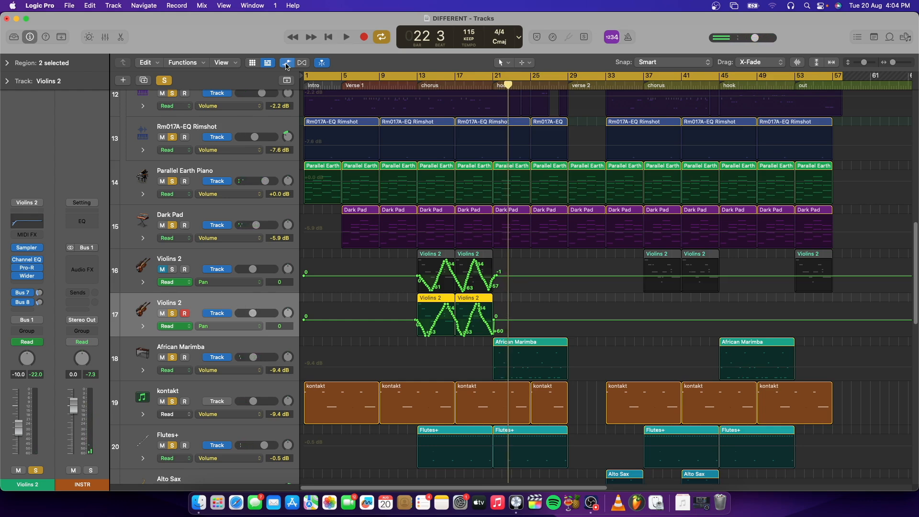
Step: Hide track automation and delete the duplicated Violins 2 track with its regions, erasing its automation data
left_click(286, 64)
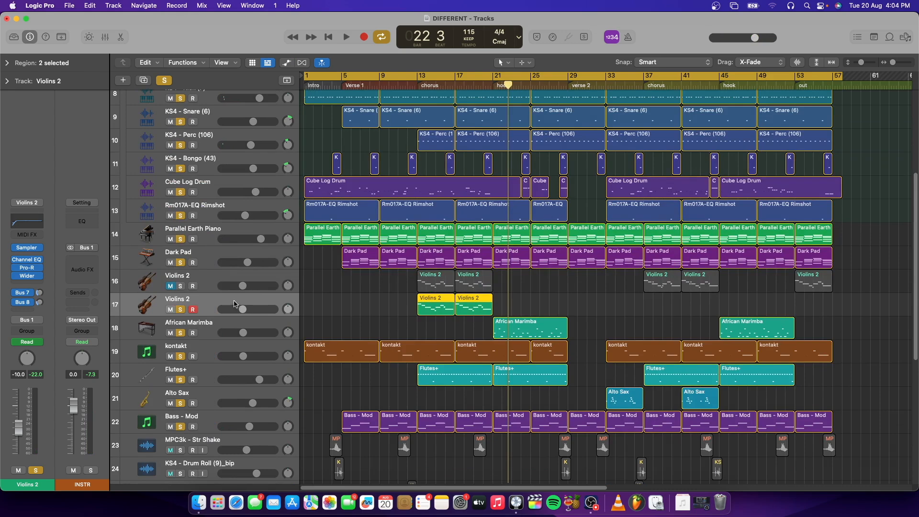
right_click(235, 304)
left_click(268, 319)
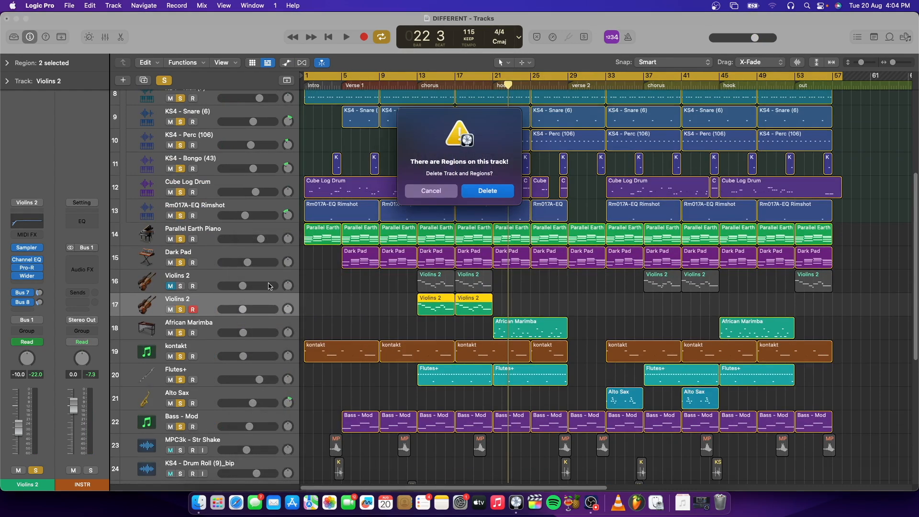
left_click(478, 191)
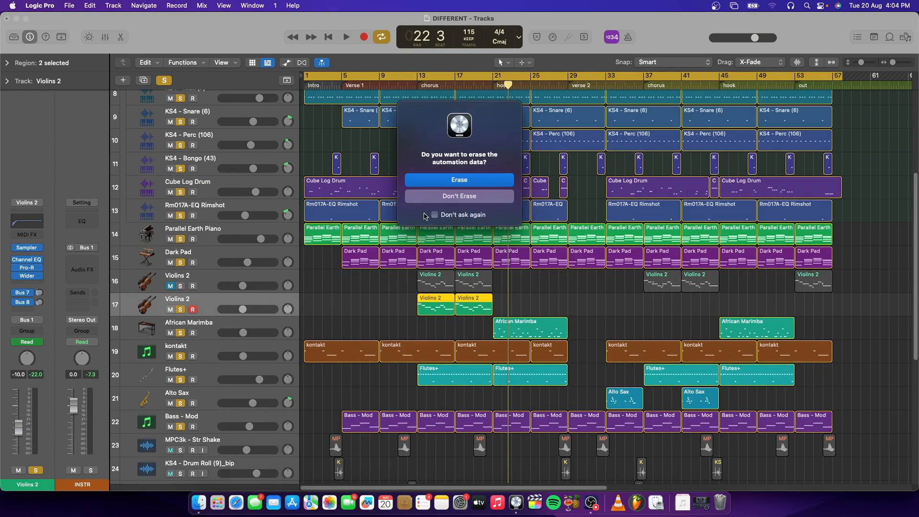
left_click(461, 181)
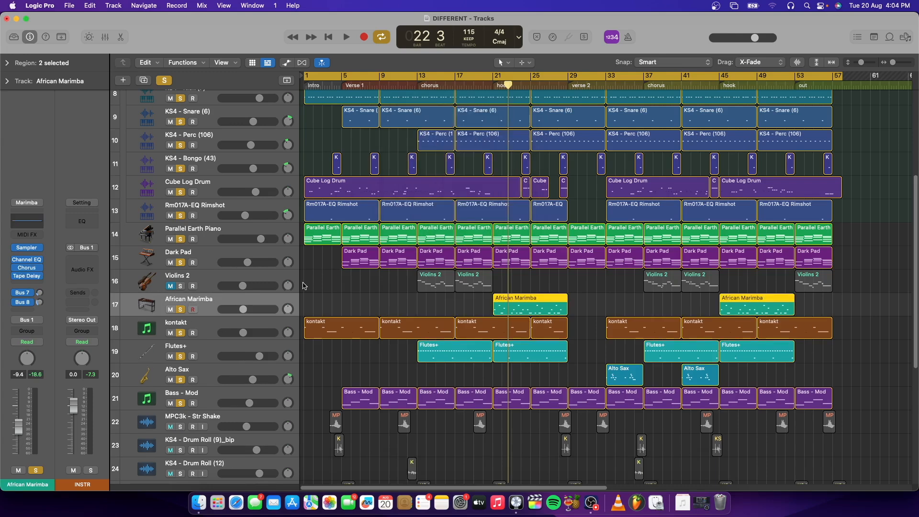
Step: Solo the Violins 2 track and play the full mix briefly from the chorus at bar 13
left_click(210, 280)
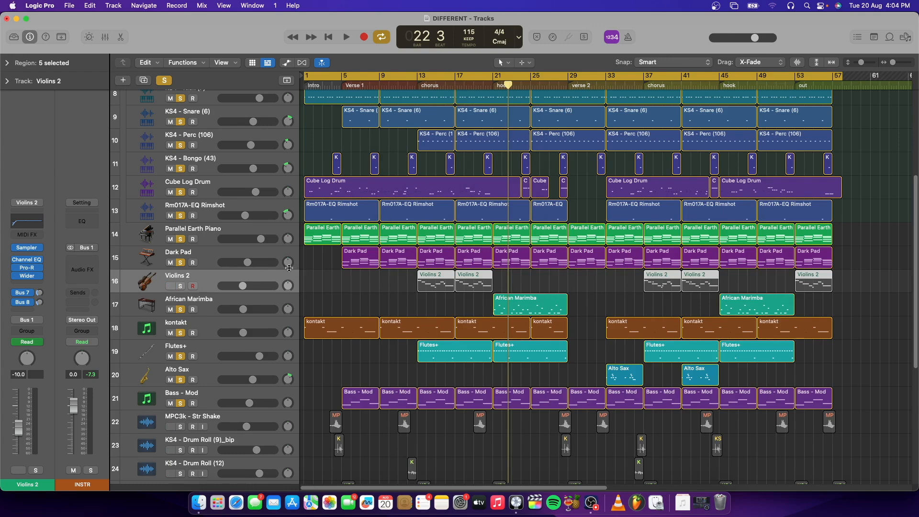
left_click(181, 286)
left_click(417, 88)
key("space")
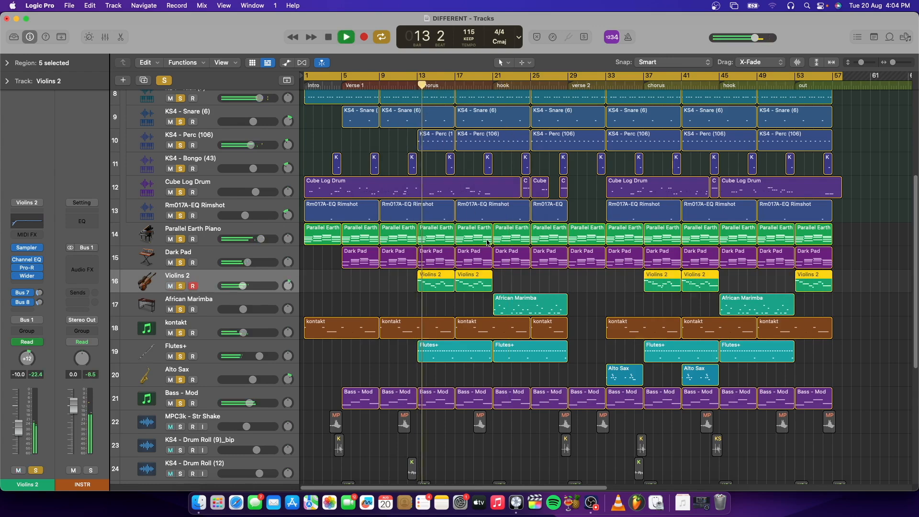
key("space")
Step: Also solo the MPC3k - Str Shake, both KS4 - Drum Roll, KS4 - Claps (6) and Good stuff tag tracks
scroll(600, 297, "down", 3)
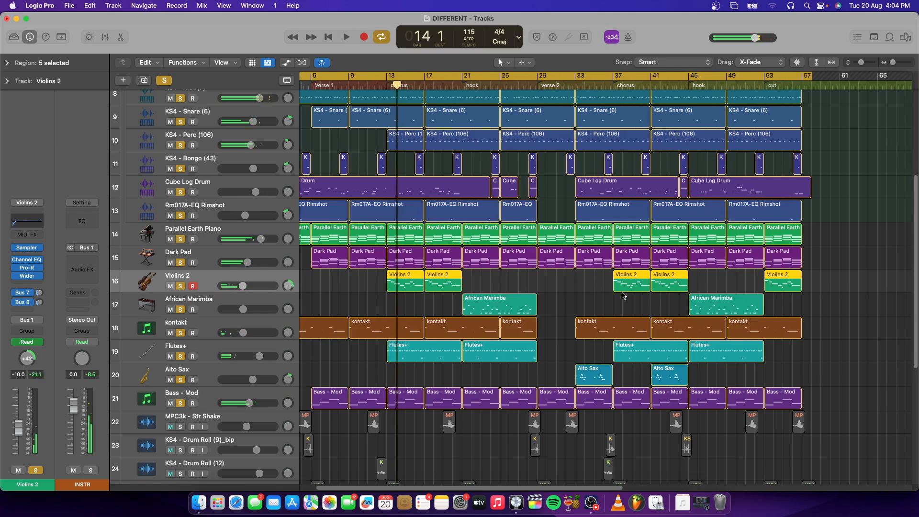
scroll(623, 296, "down", 3)
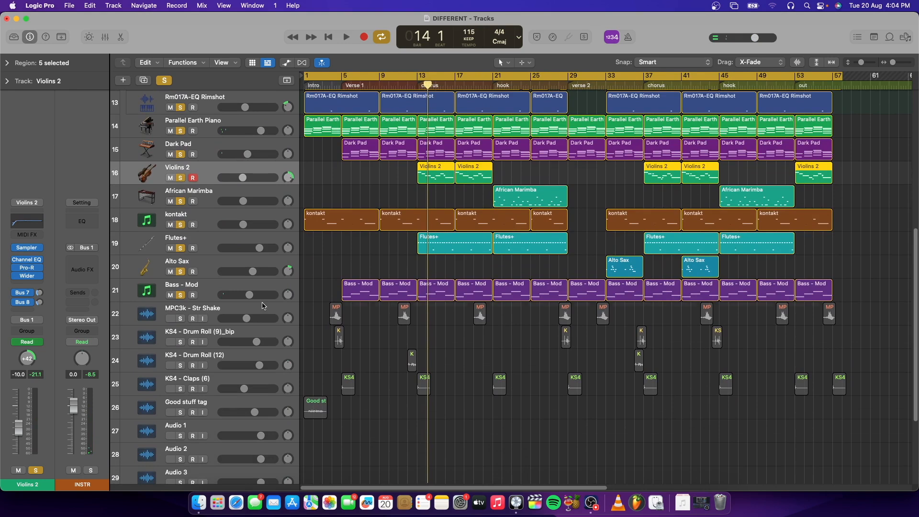
left_click(198, 324)
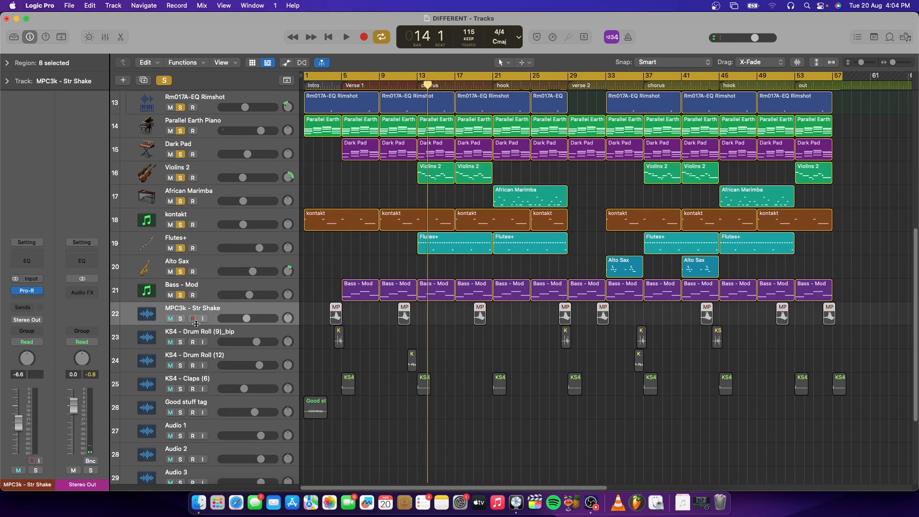
left_click(181, 342)
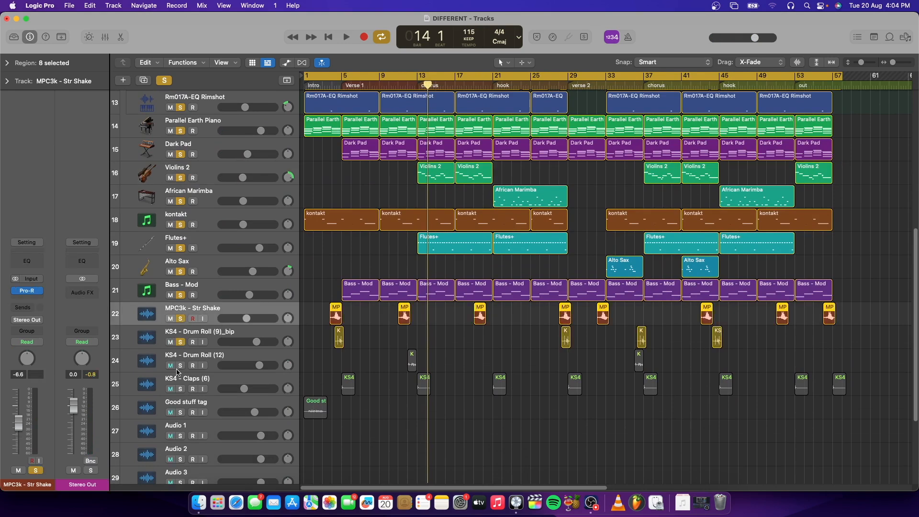
left_click(182, 389)
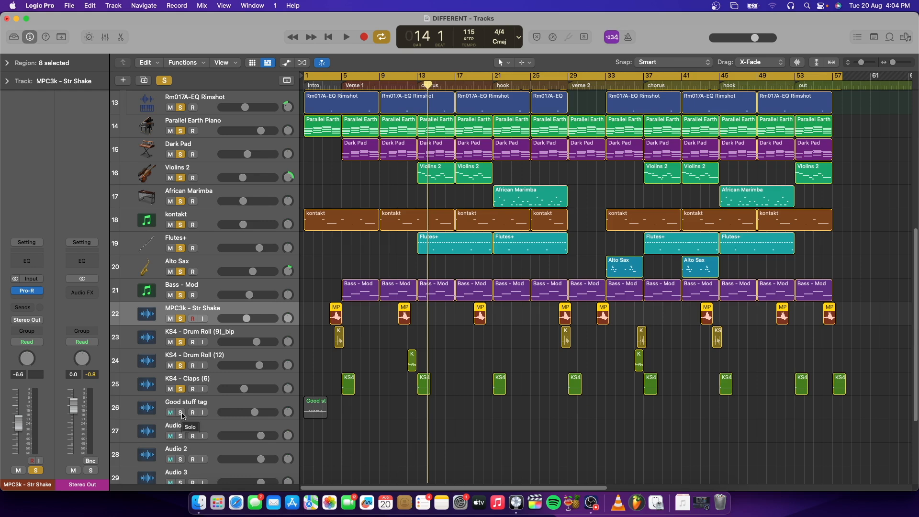
left_click(181, 413)
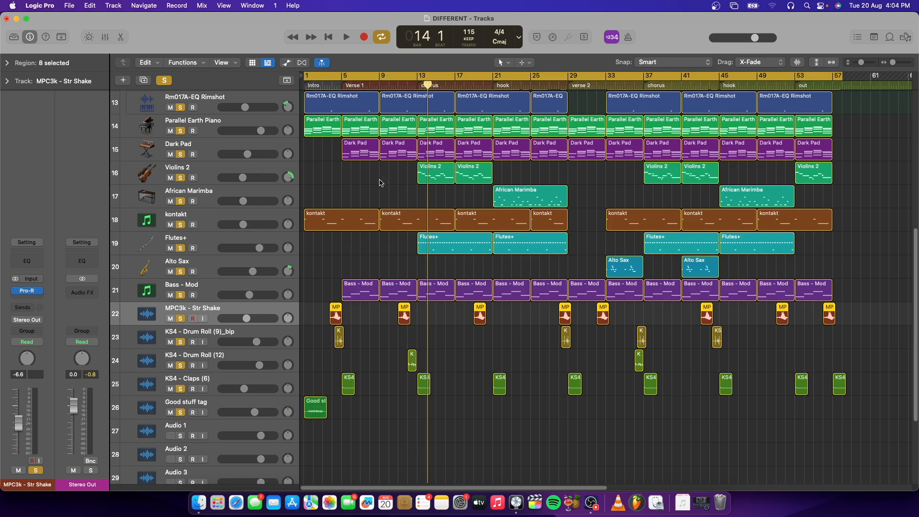
Step: Play the full arrangement from bar 1 into the first chorus, looking over all tracks, and return the playhead to the start
left_click(328, 37)
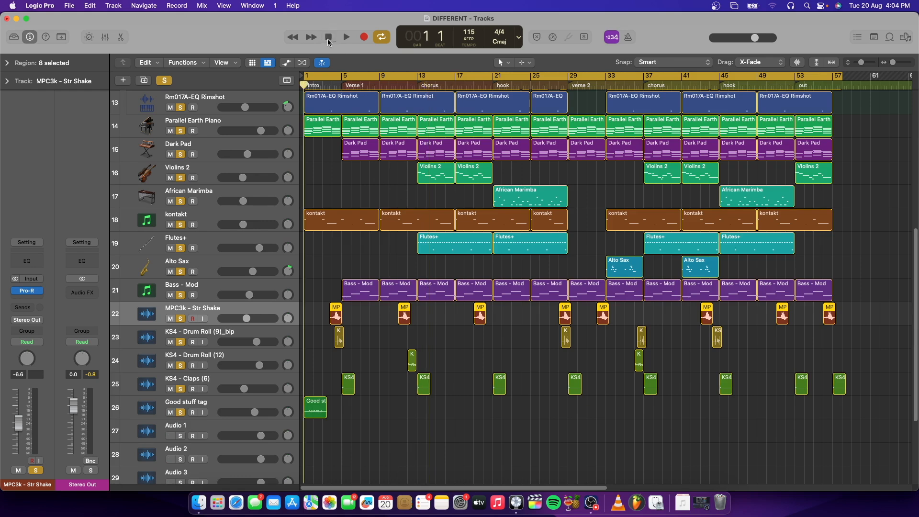
key("space")
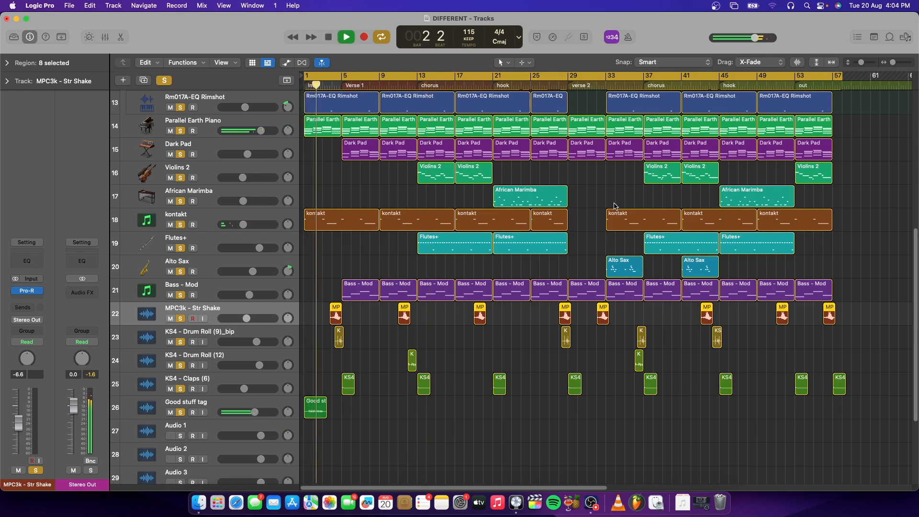
key("super+Left")
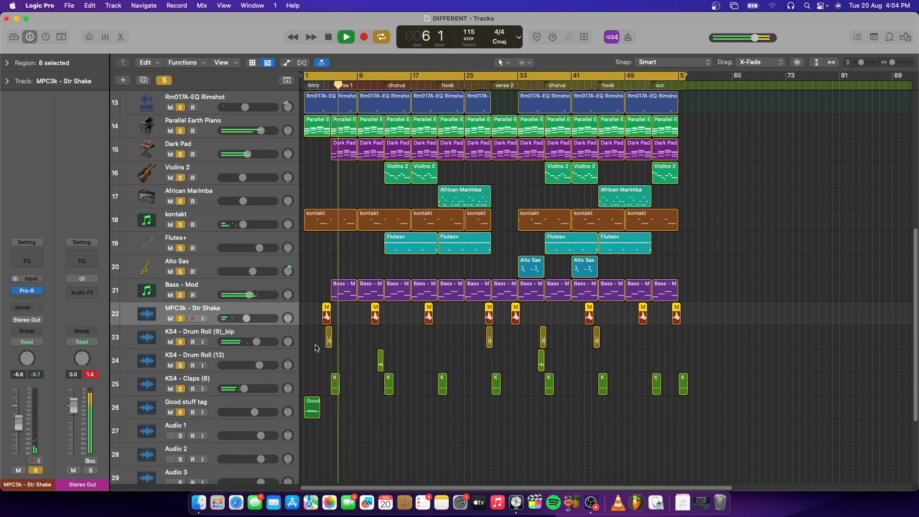
scroll(355, 333, "up", 3)
scroll(354, 333, "up", 12)
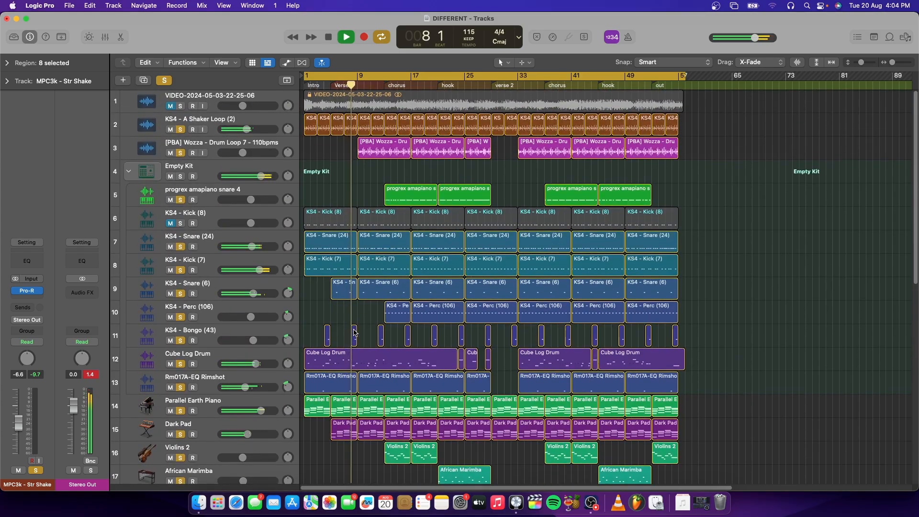
scroll(355, 333, "down", 3)
scroll(354, 333, "down", 12)
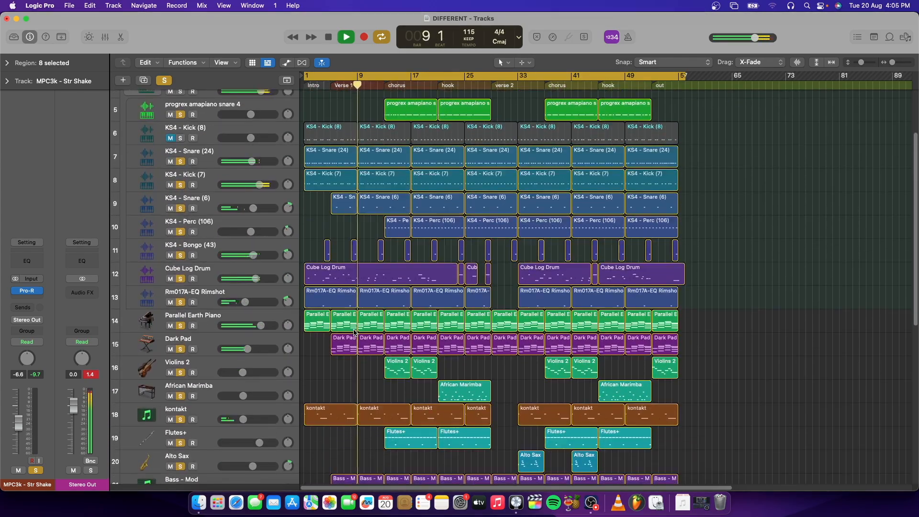
scroll(354, 332, "down", 1)
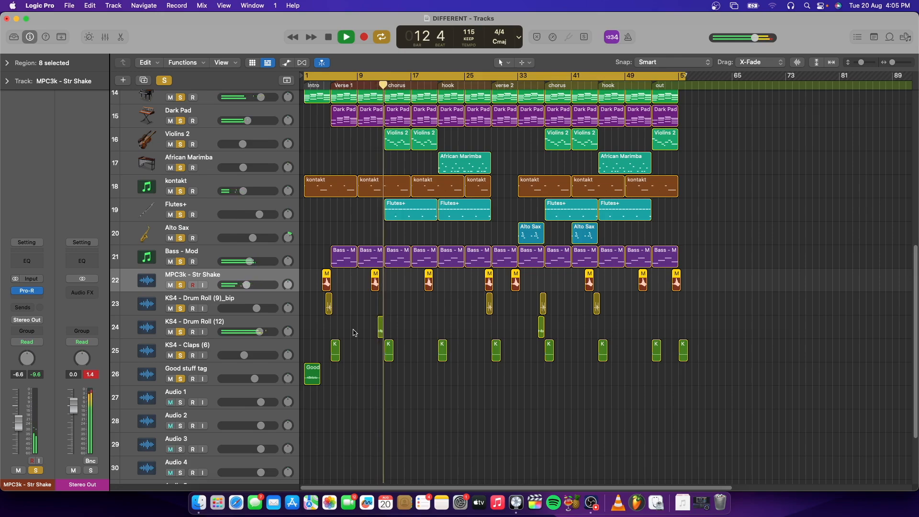
scroll(380, 244, "up", 10)
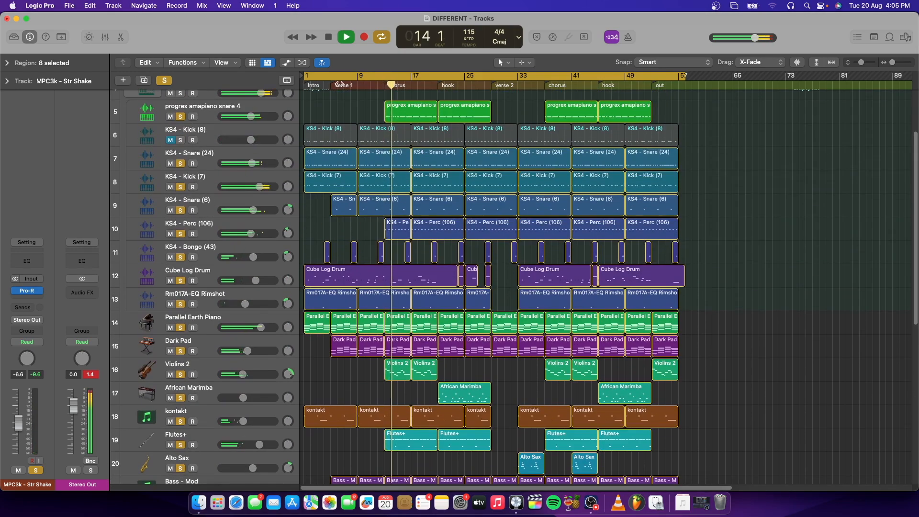
left_click(326, 38)
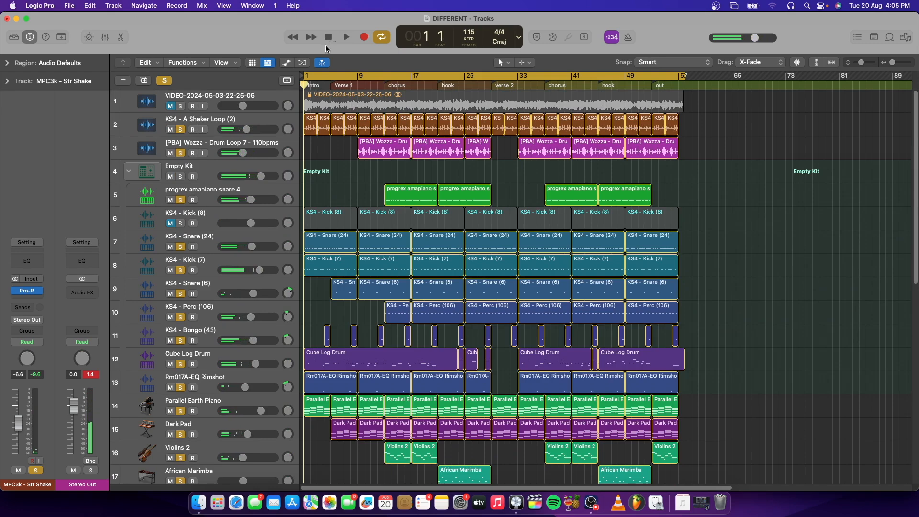